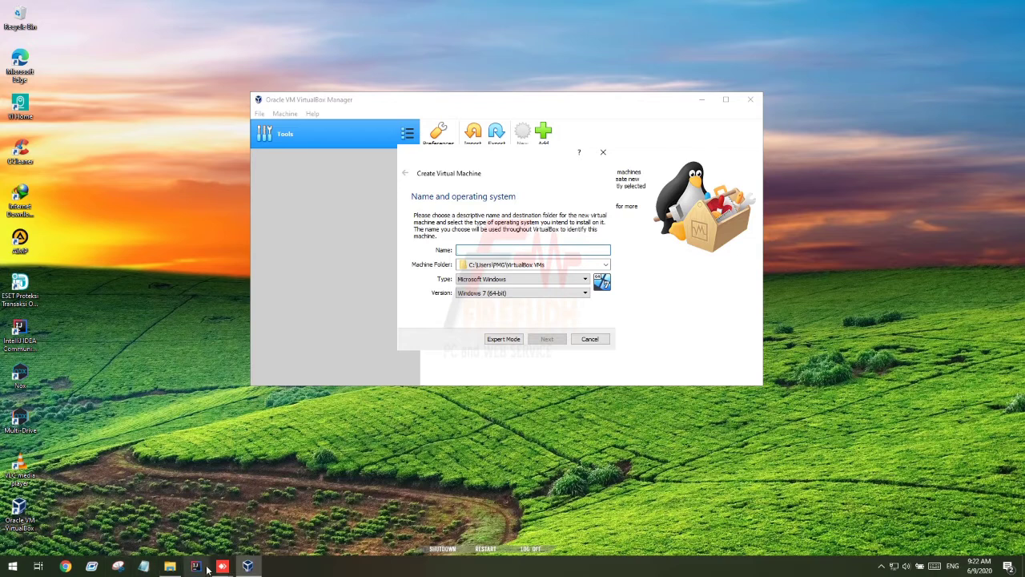
Name the new virtual machine Ubuntu 18 and set its machine folder to the path of the existing Virtual Box folder on drive D
left_click(557, 250)
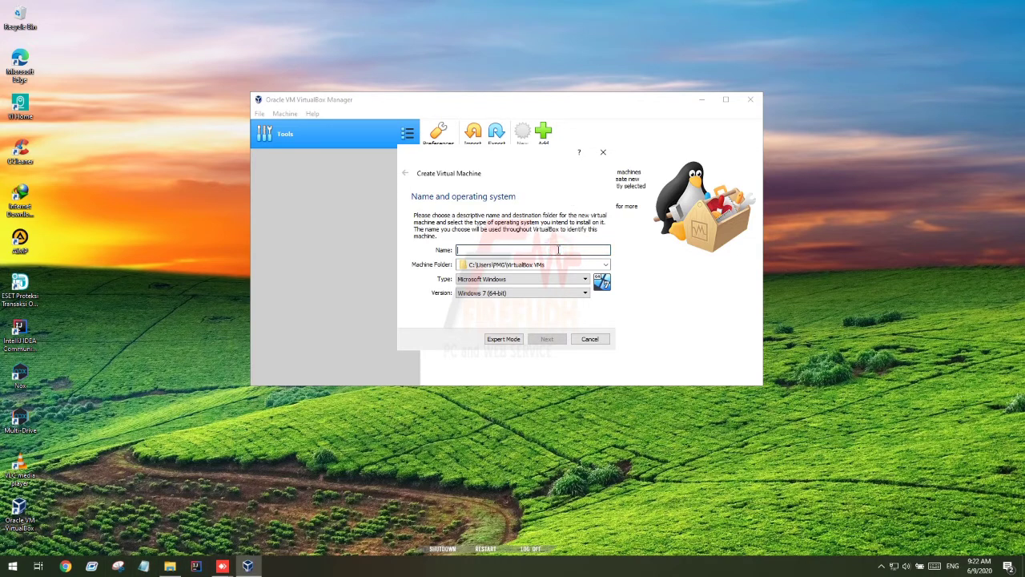
type("Lib")
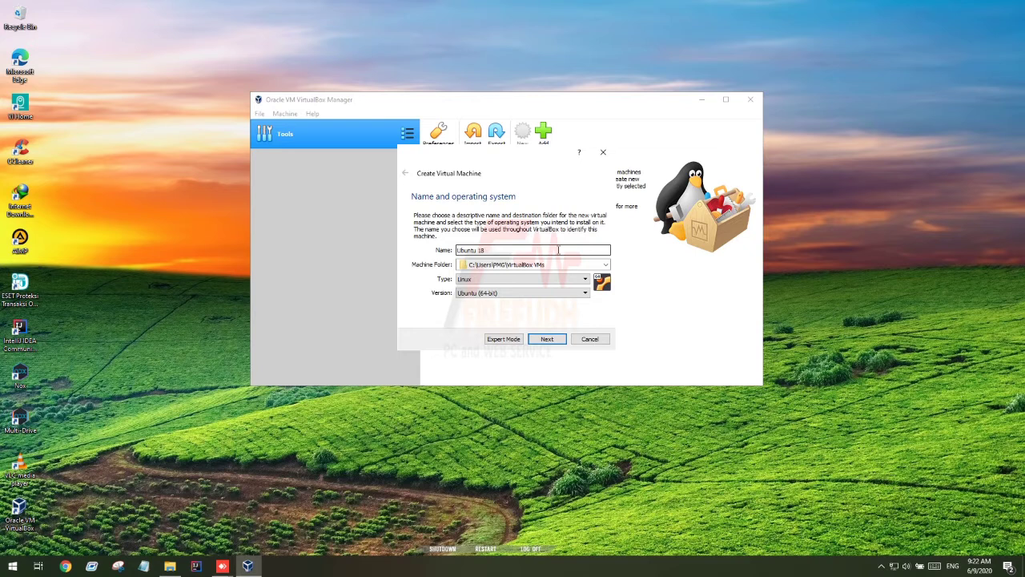
left_click(170, 565)
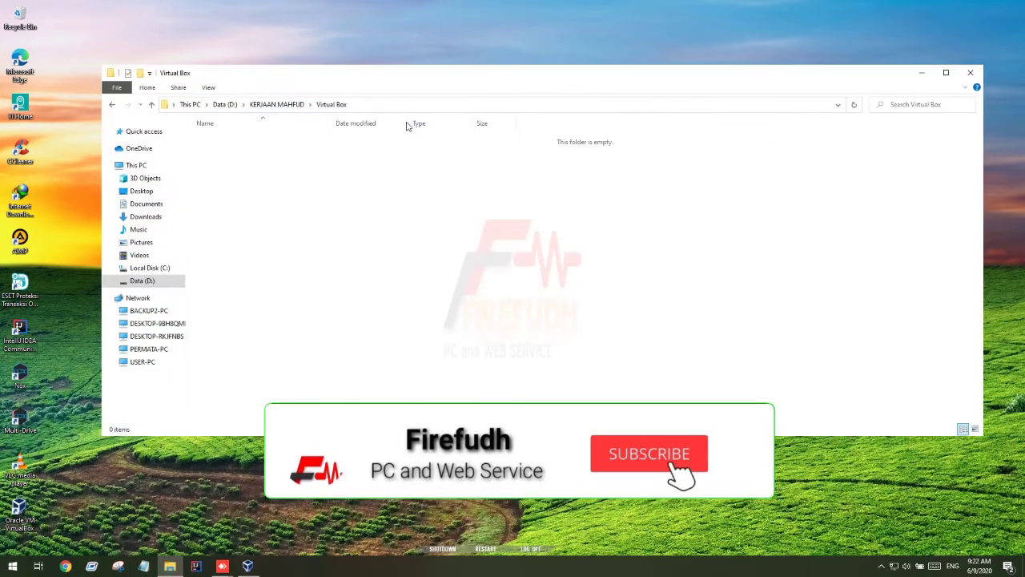
left_click(382, 104)
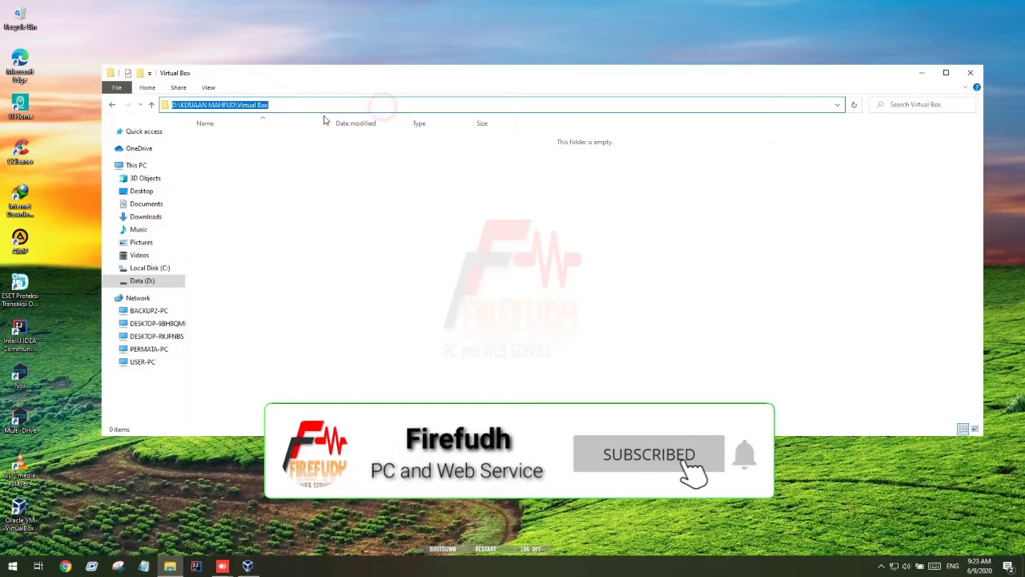
right_click(266, 104)
left_click(291, 137)
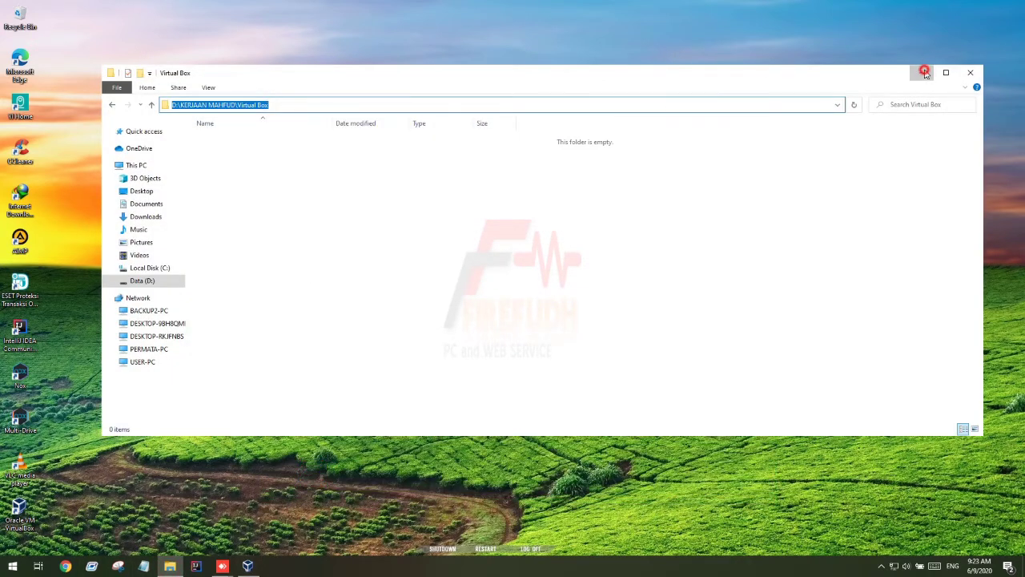
left_click(925, 73)
left_click_drag(460, 265, 552, 265)
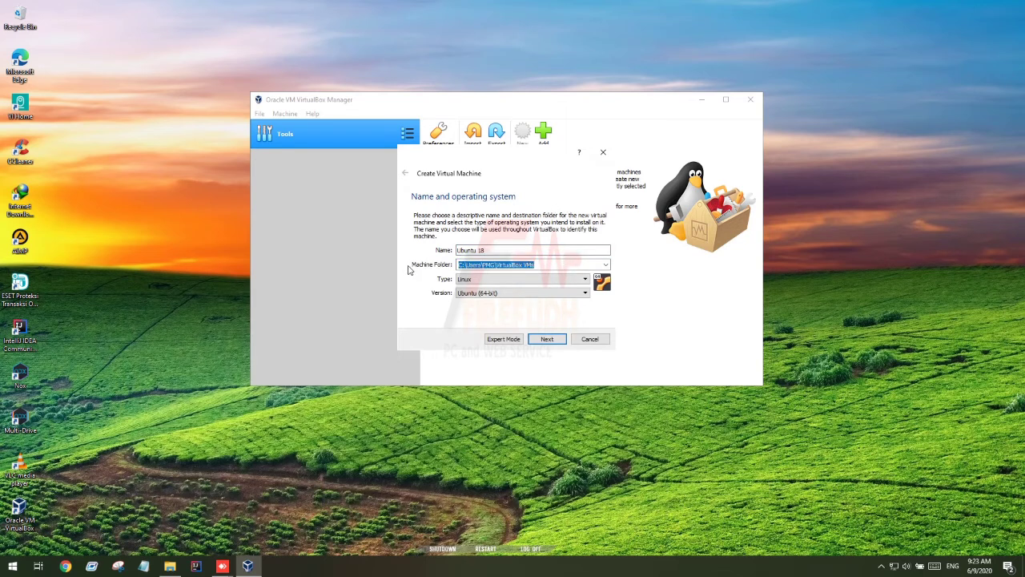
key("ctrl+v")
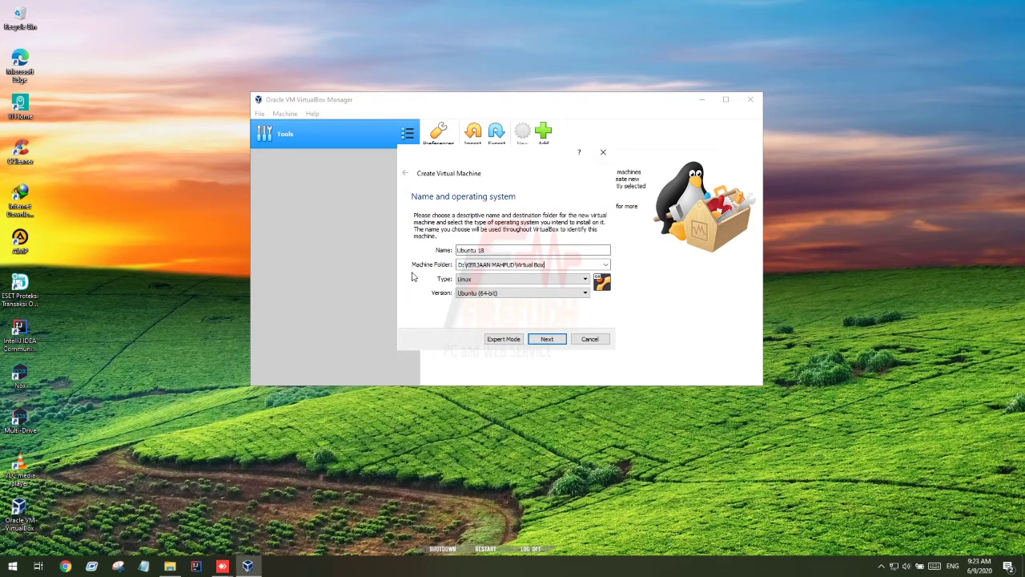
left_click(545, 339)
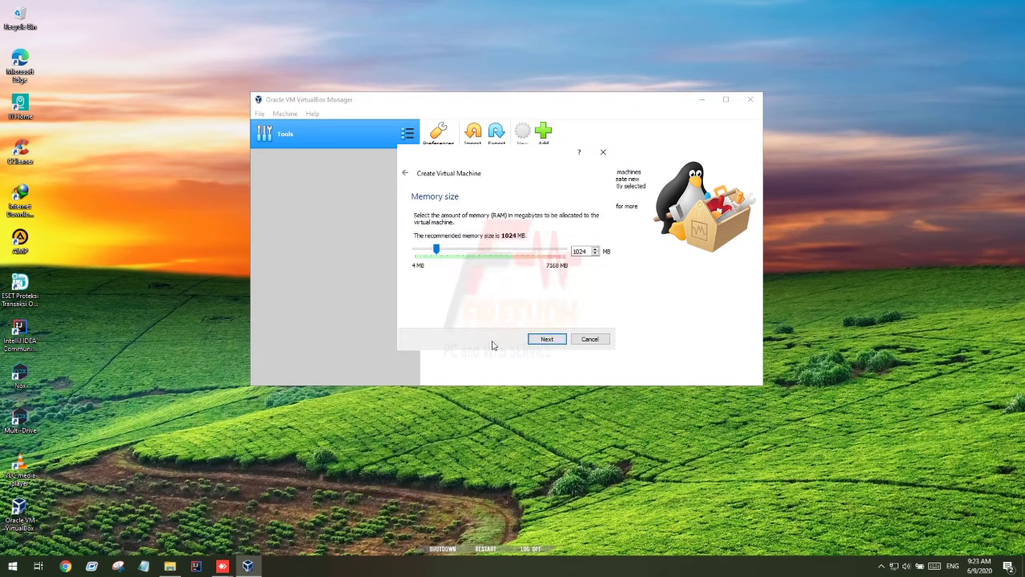
Set the virtual machine's memory size to 2024 MB and continue to the hard disk options
left_click_drag(576, 252, 571, 253)
type("2")
left_click(547, 338)
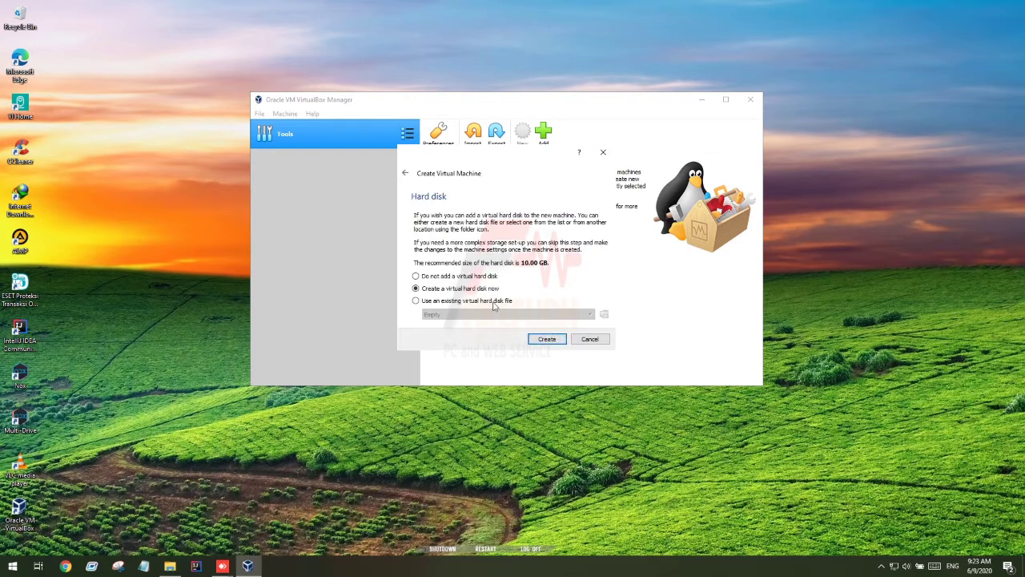
Create a dynamically allocated 10.00 GB VDI virtual hard disk for the machine in the proposed file location
left_click(549, 340)
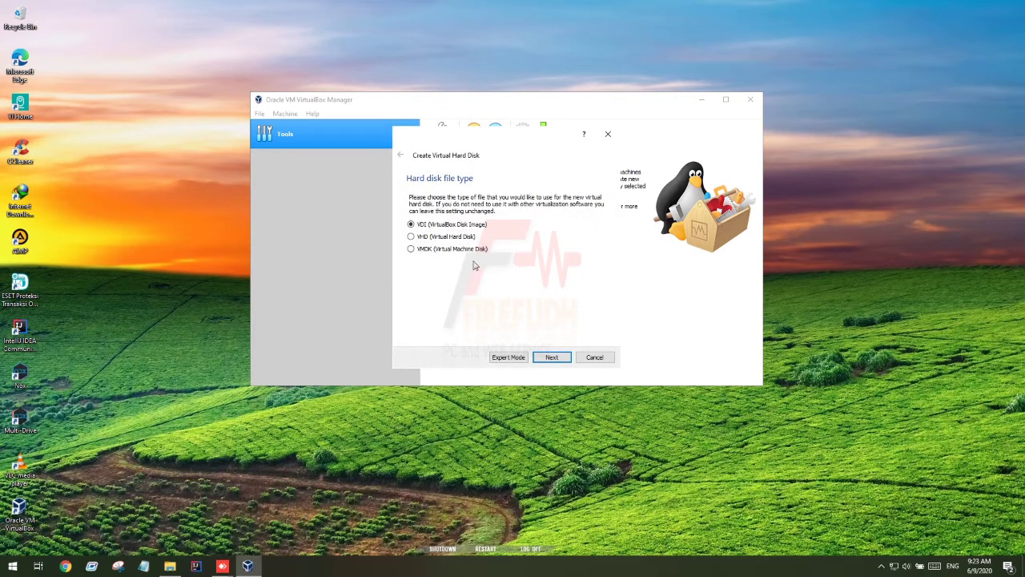
left_click(551, 358)
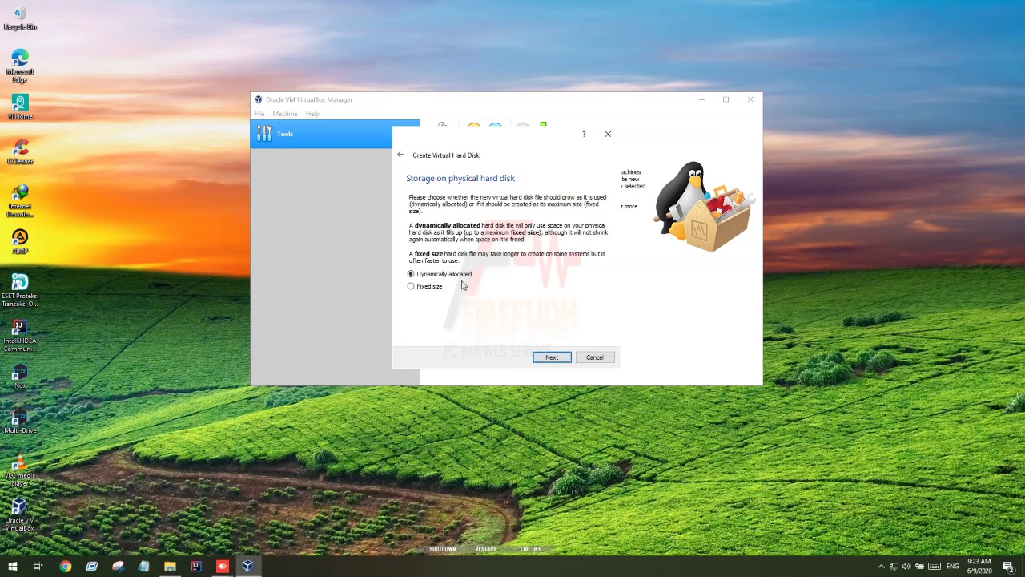
left_click(562, 362)
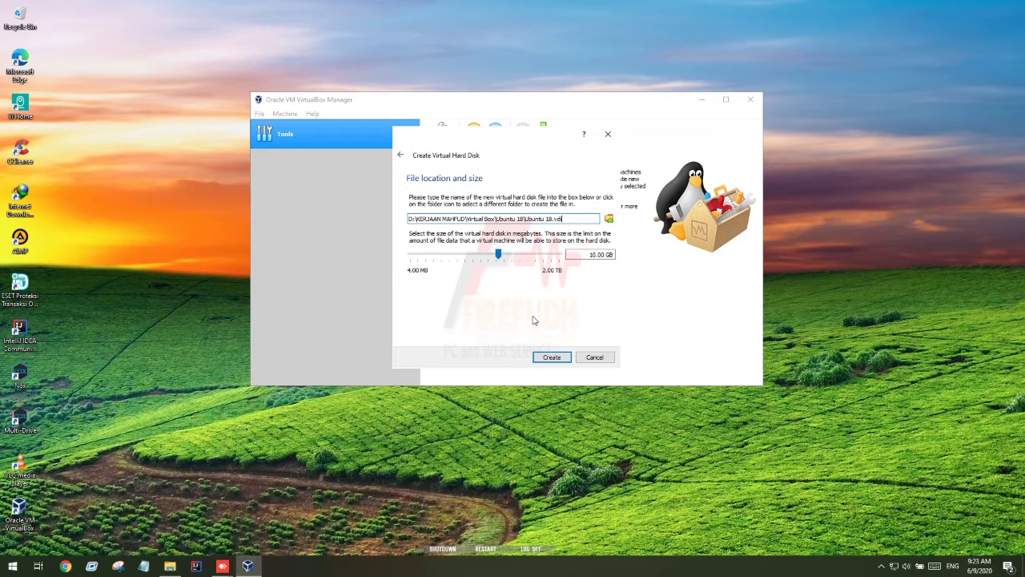
left_click(479, 219)
left_click(558, 360)
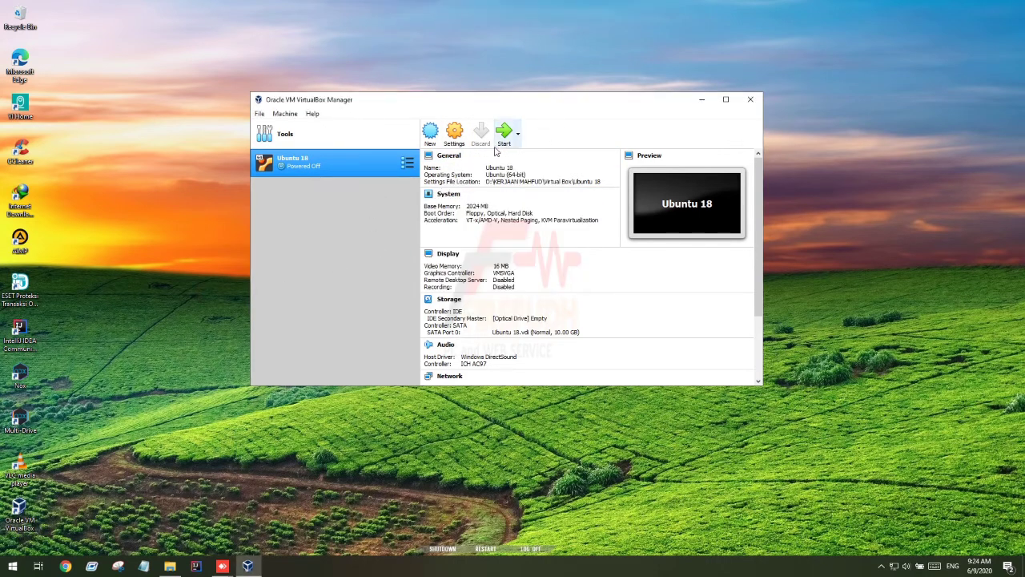
Open the Ubuntu 18 machine's settings and look through the Storage, System, Display and General pages
left_click(454, 134)
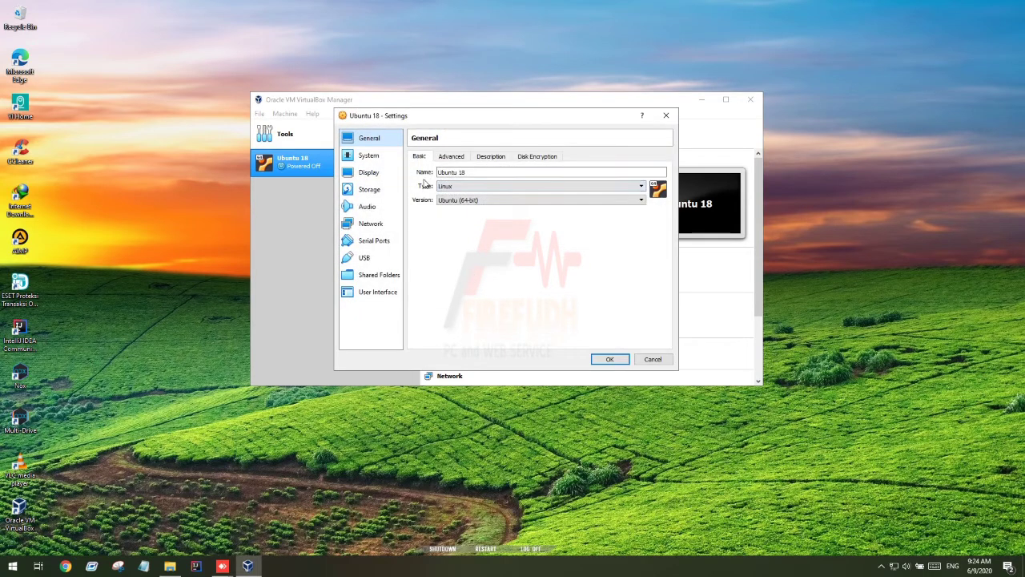
left_click(381, 191)
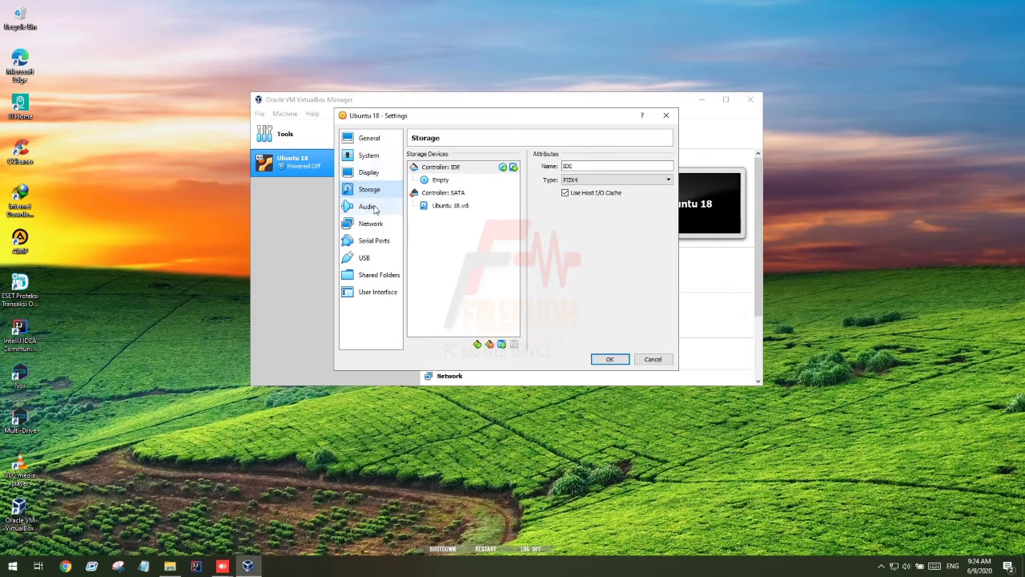
left_click(382, 157)
left_click(379, 172)
left_click(369, 137)
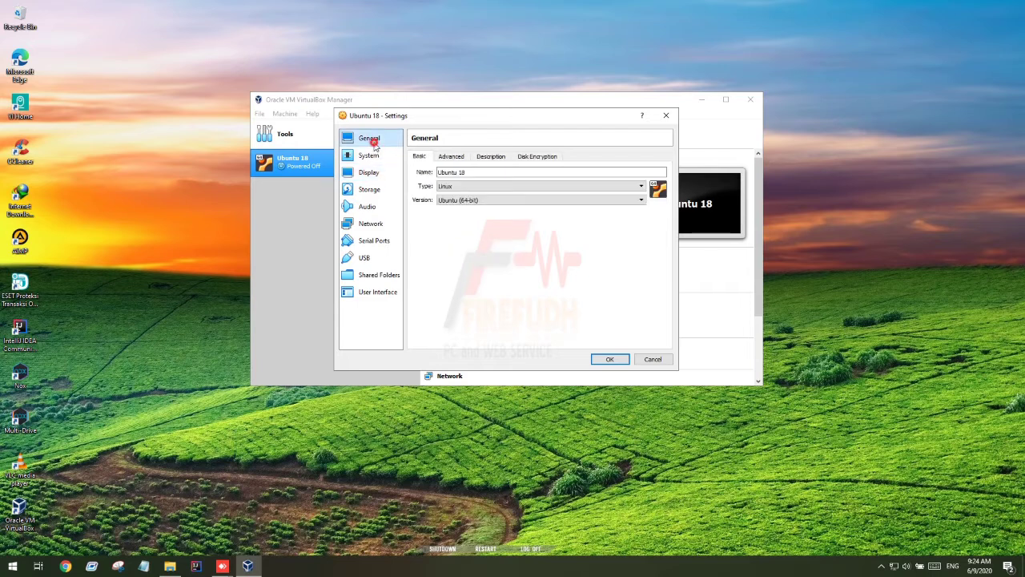
Load ubuntu-18.04.2-desktop-amd64.iso into the empty optical drive of the IDE controller and save the machine's settings
left_click(369, 190)
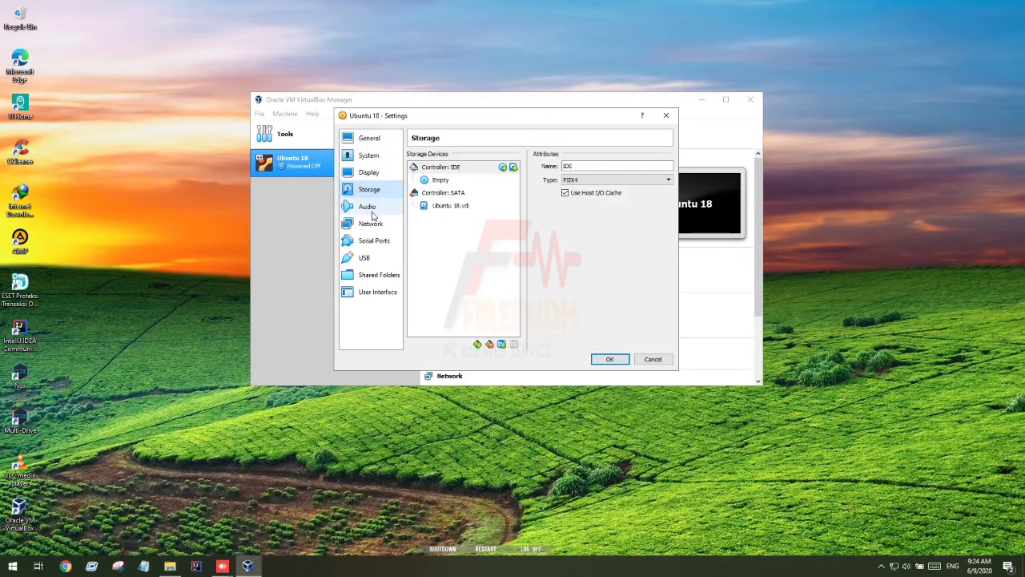
left_click(442, 181)
left_click(444, 168)
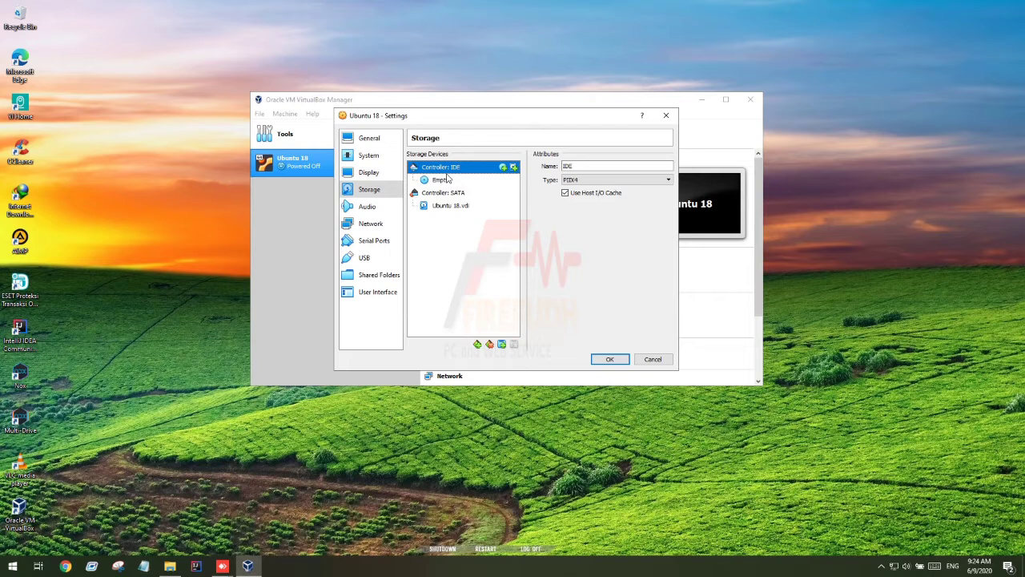
left_click(446, 179)
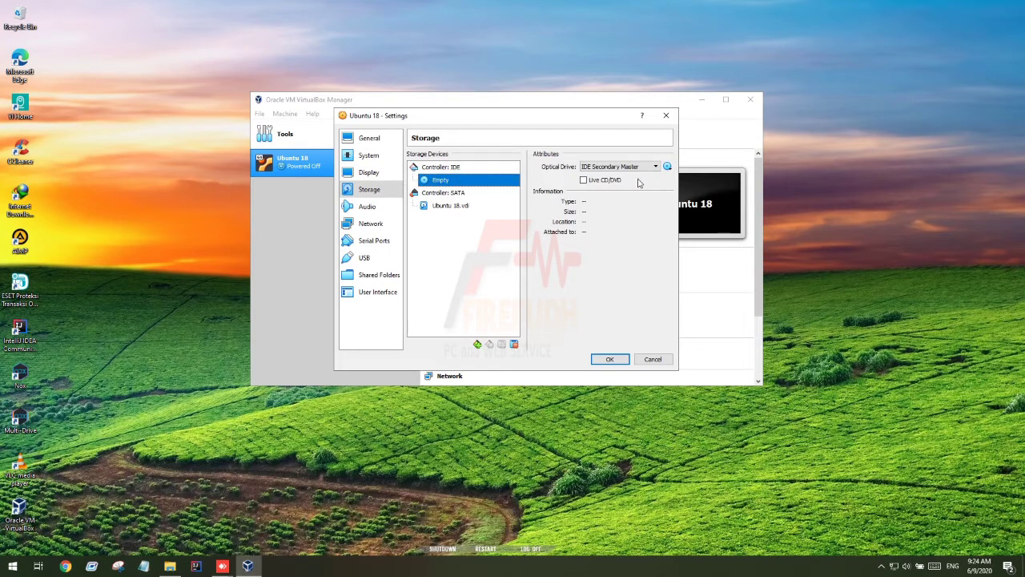
left_click(667, 167)
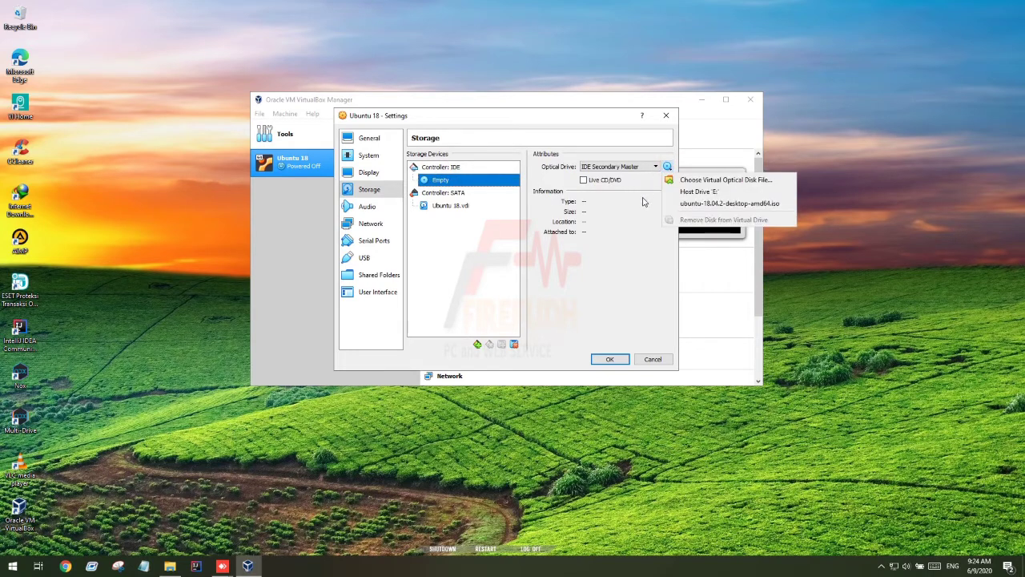
left_click(682, 177)
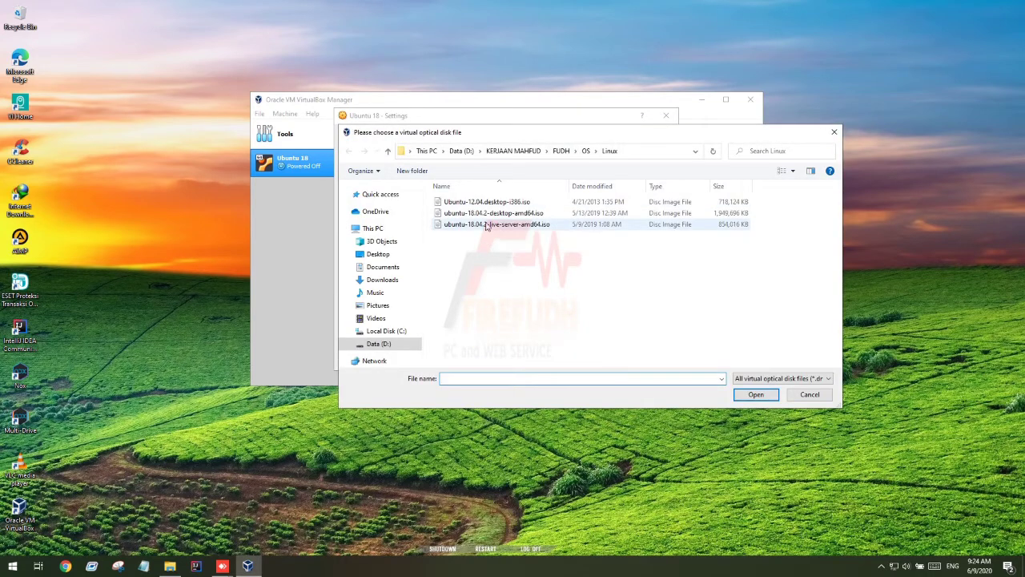
left_click(495, 212)
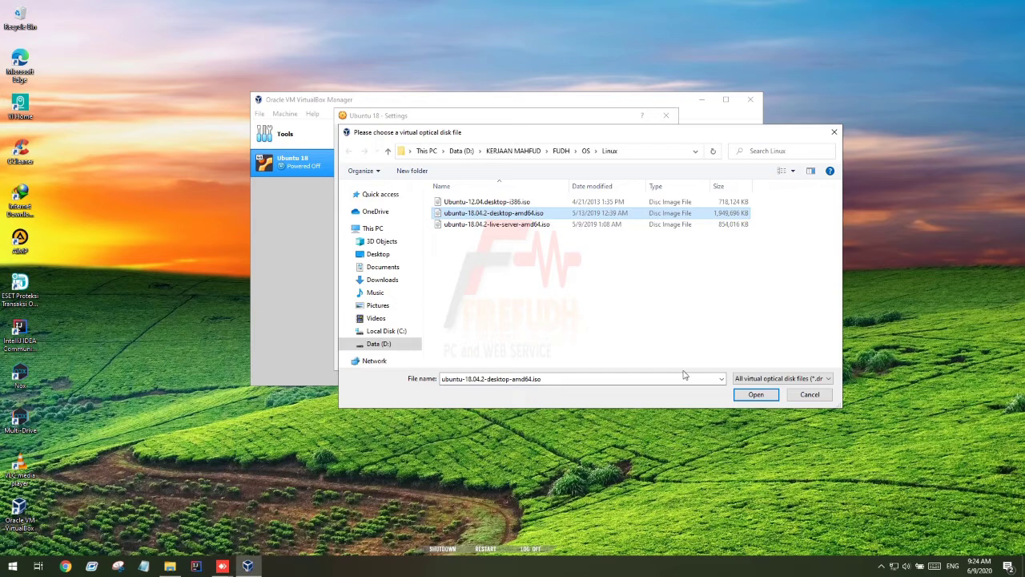
left_click(755, 394)
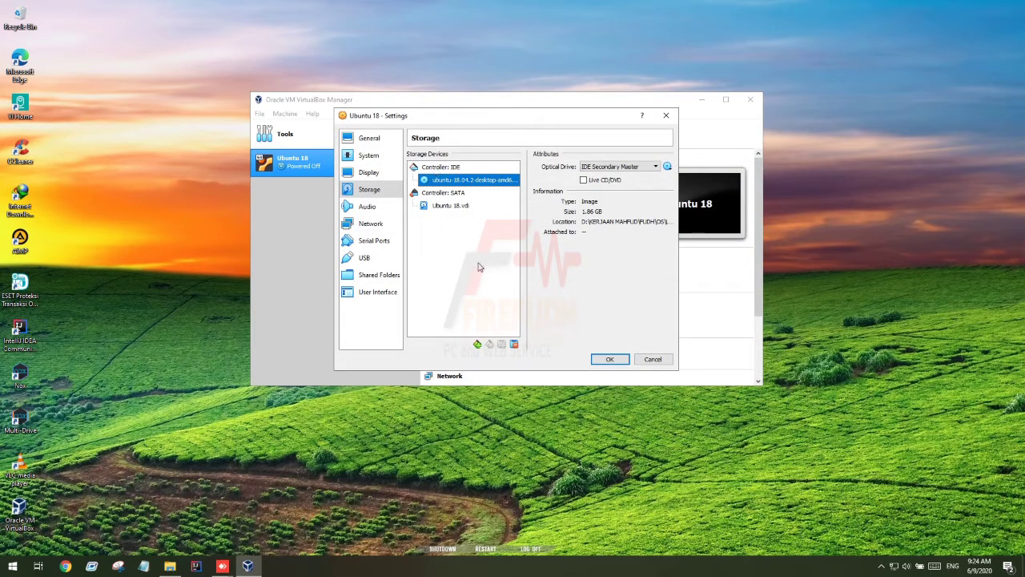
left_click(602, 358)
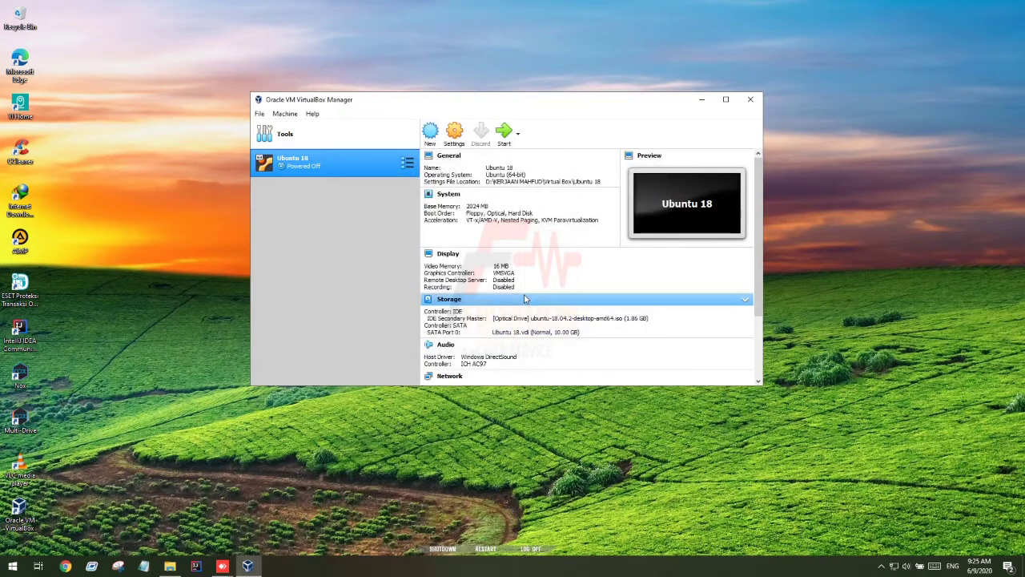
Start the Ubuntu 18 virtual machine, maximize its window and dismiss the keyboard capture and mouse integration notices
left_click(502, 136)
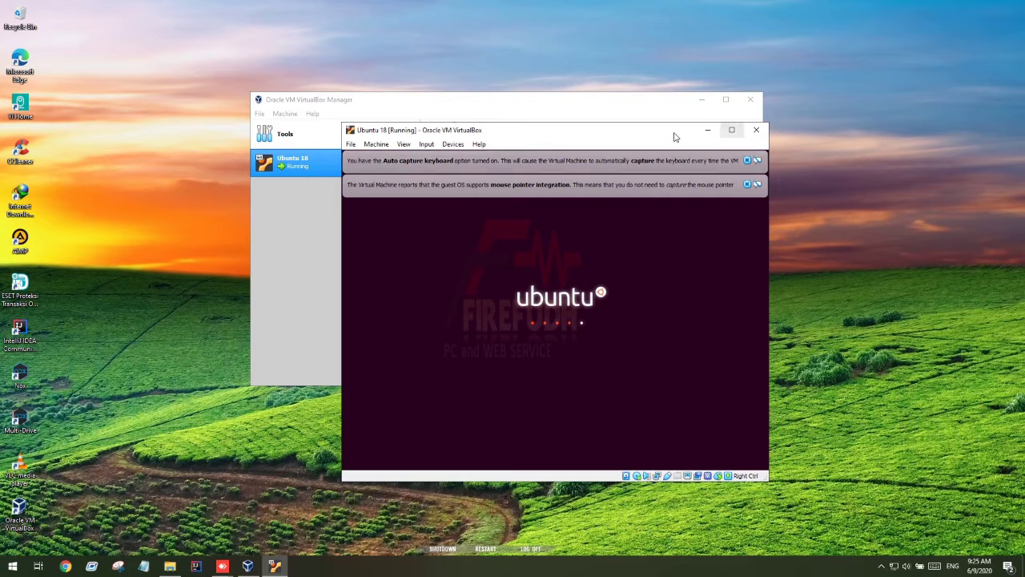
left_click_drag(692, 131, 643, 78)
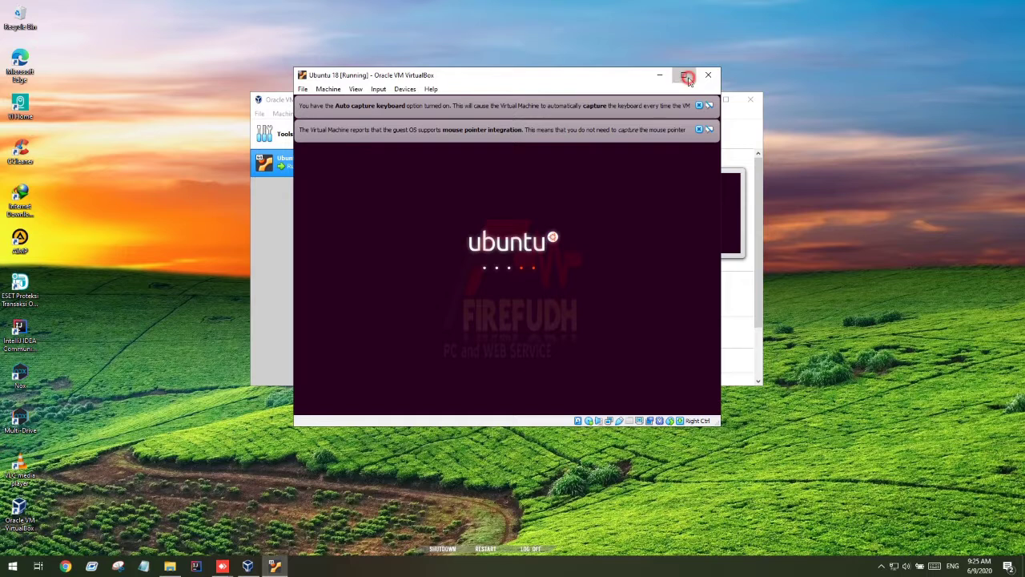
left_click(679, 75)
left_click(1002, 35)
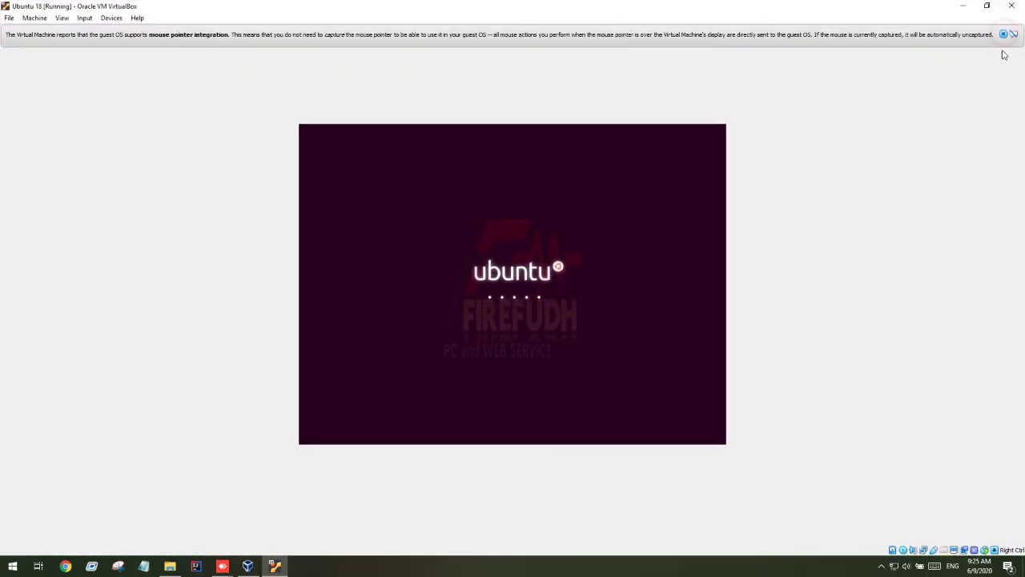
left_click(1003, 35)
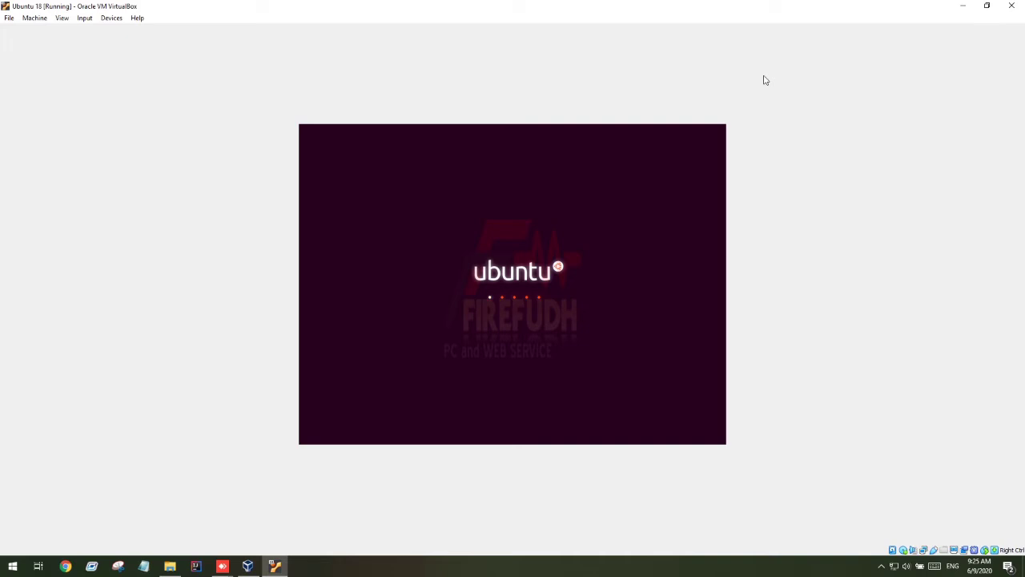
Start the Ubuntu installation in English and accept the English (US) keyboard layout
mouse_move(492, 5)
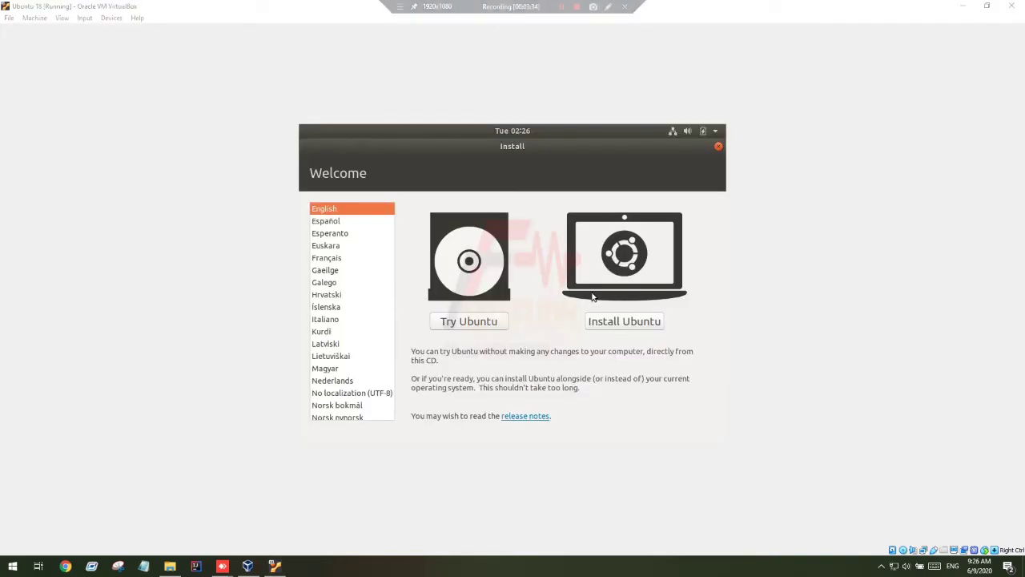
left_click(591, 323)
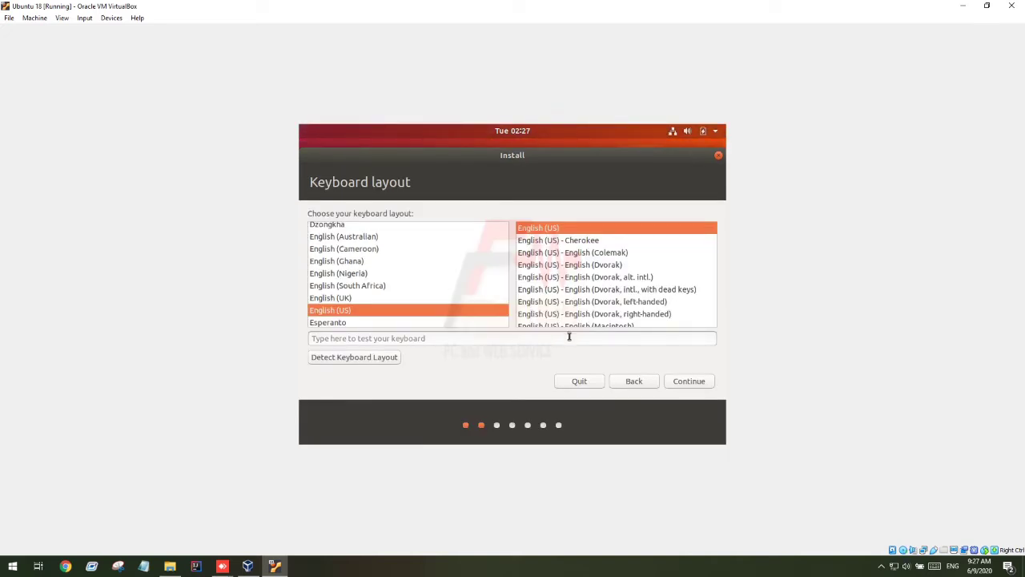
left_click(691, 380)
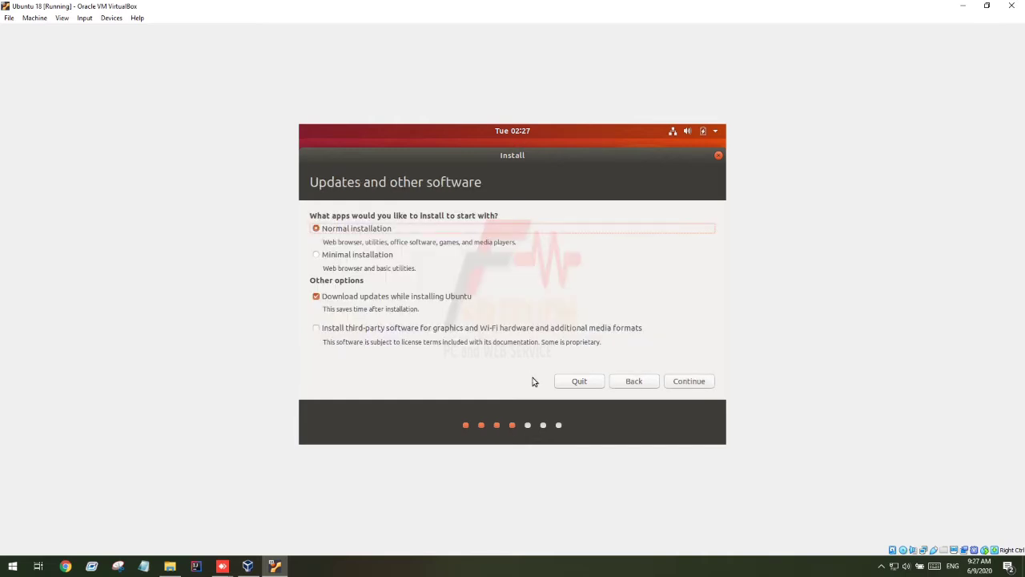
Choose the minimal installation, toggling the third-party software option, and continue to the installation type
left_click(375, 254)
left_click(329, 328)
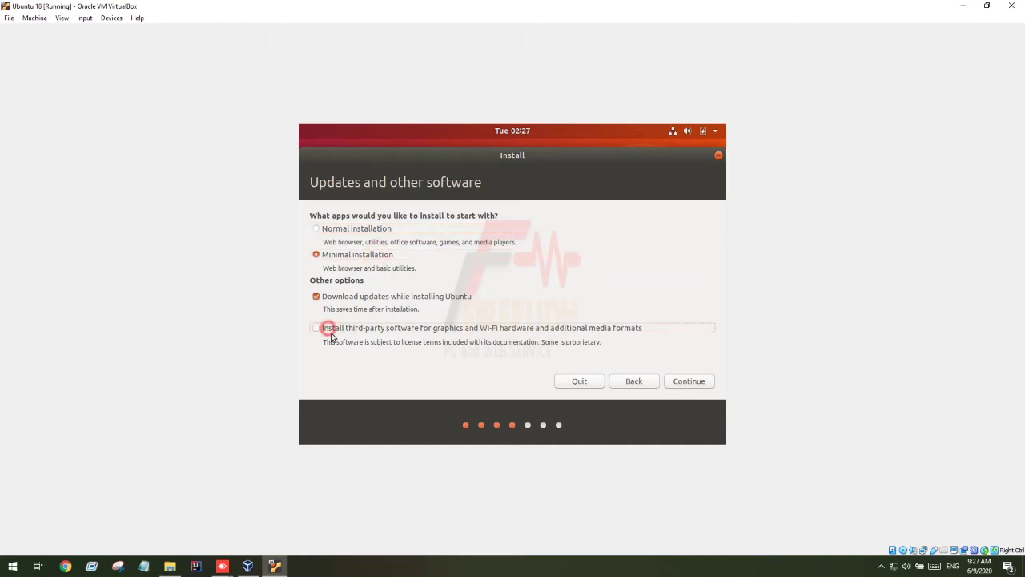
left_click(695, 383)
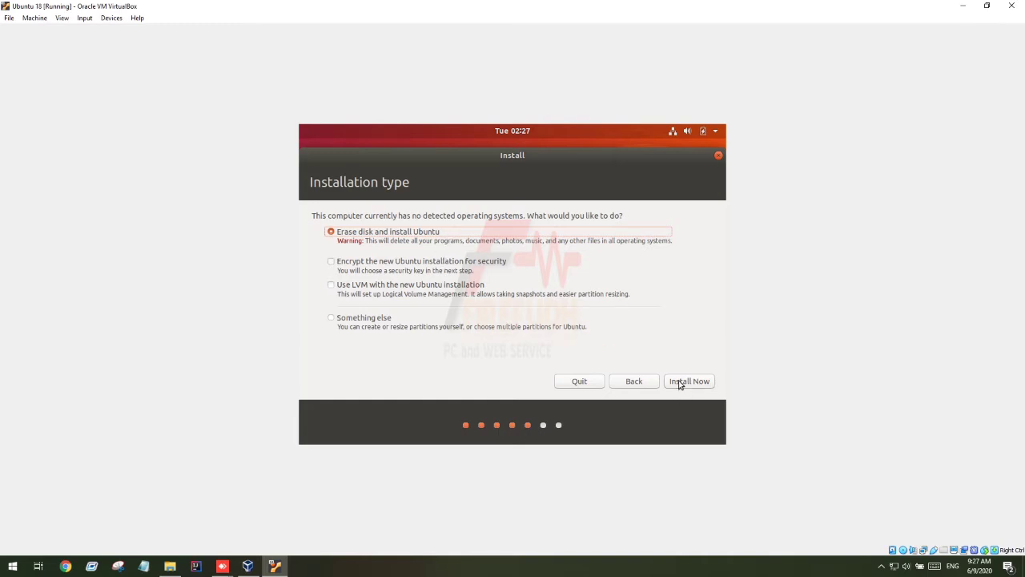
left_click(422, 262)
left_click(424, 263)
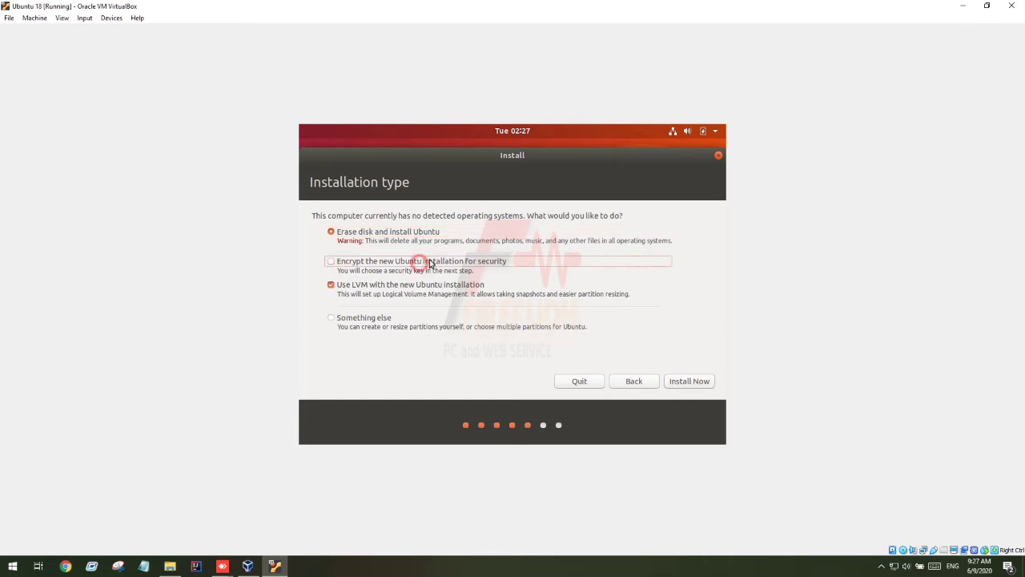
left_click(366, 287)
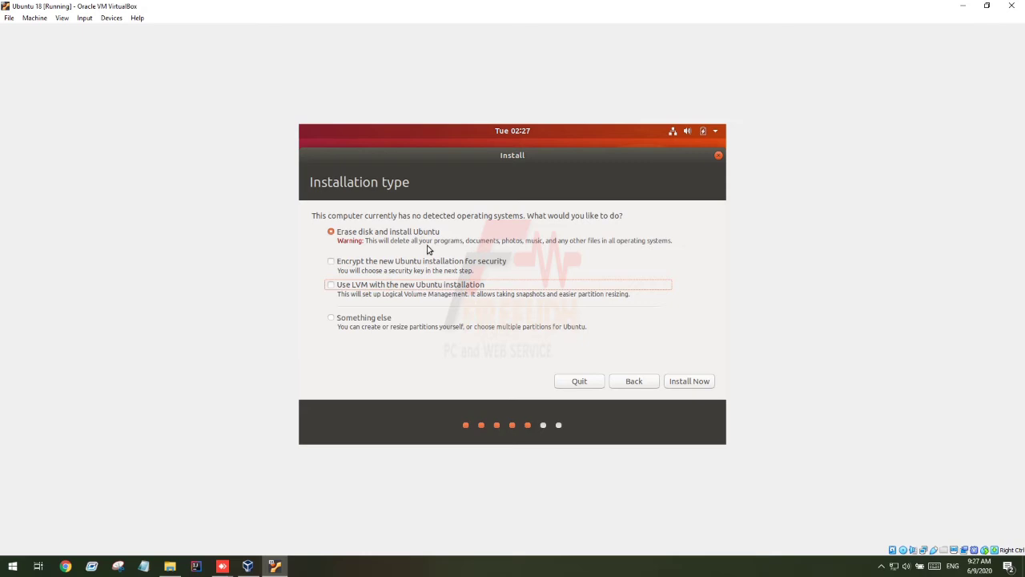
Install Ubuntu with the option to erase the whole disk, confirm the disk changes and accept Jakarta as the location
left_click(673, 382)
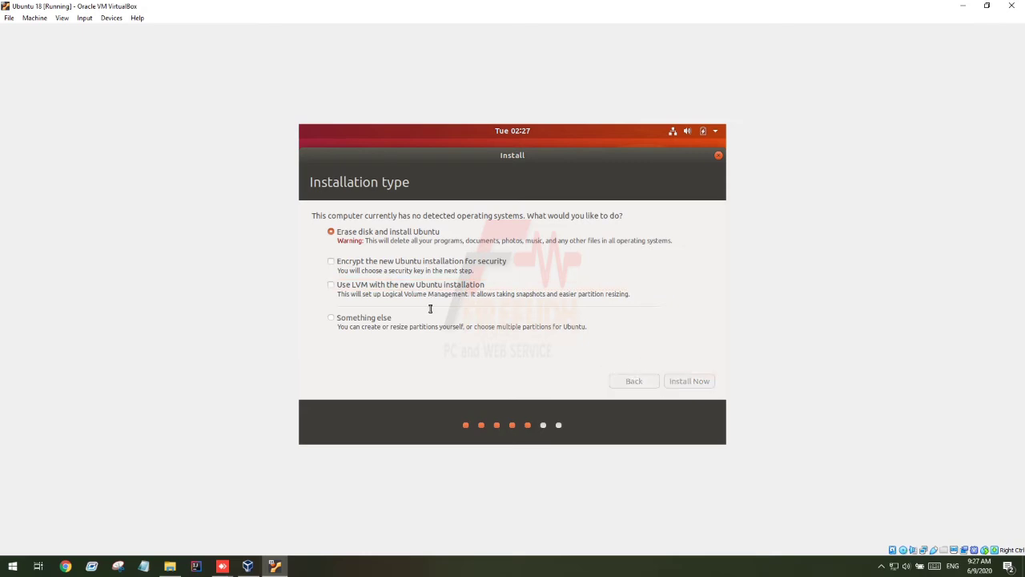
left_click(707, 350)
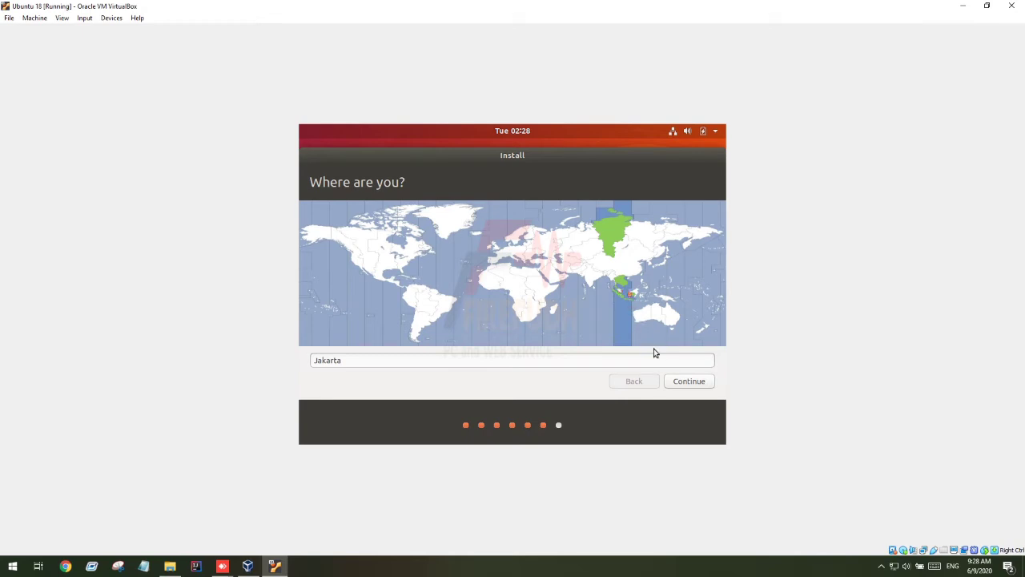
left_click(683, 379)
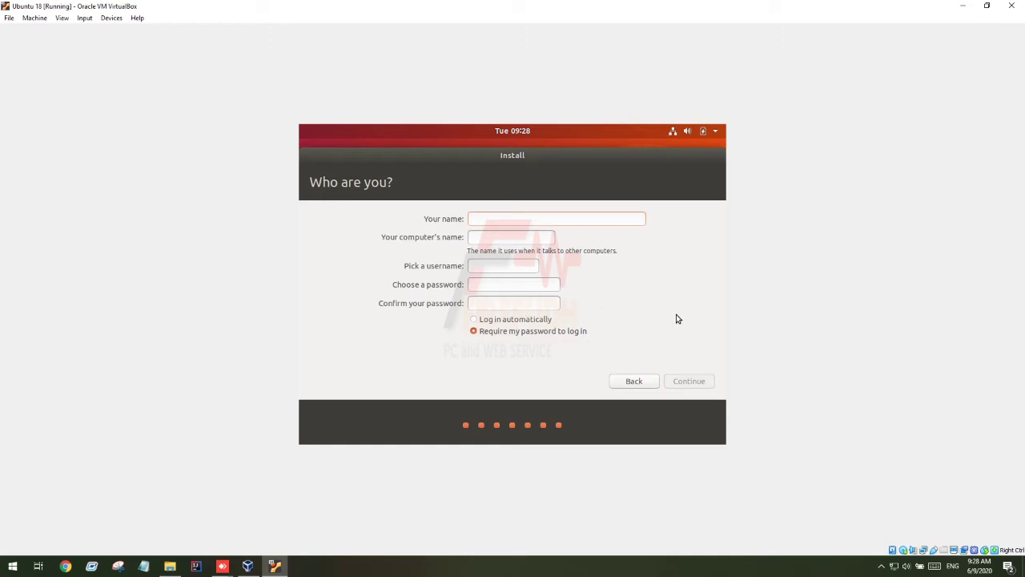
Enter the user's name for the new account and replace the VirtualBox ending of the computer's name with vbox
left_click(579, 220)
type("firefudh")
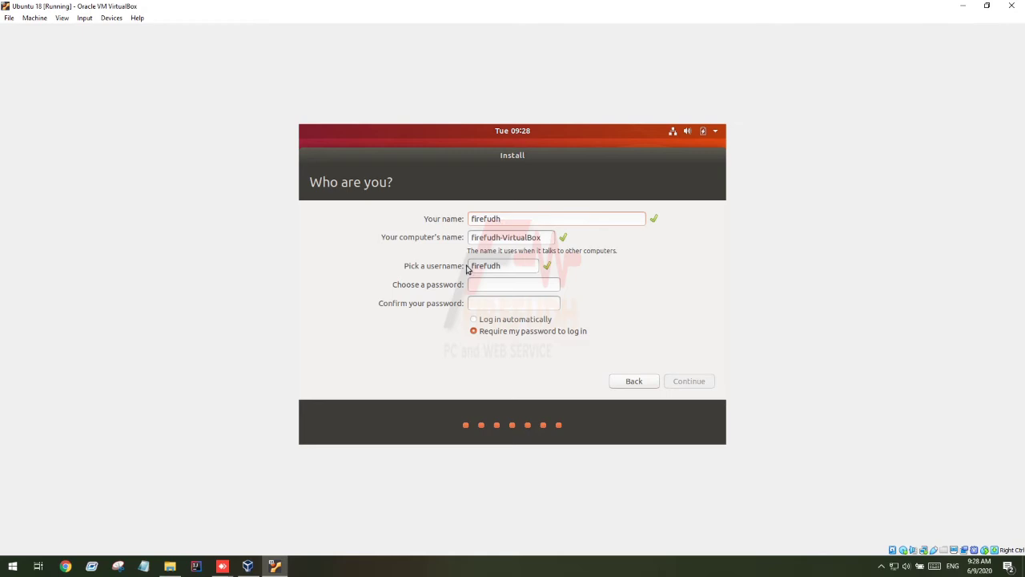
left_click(503, 238)
double_click(524, 237)
type("vbox")
Choose and confirm a nine-character account password, keep it required for login, and proceed with the installation
left_click(515, 285)
type("******")
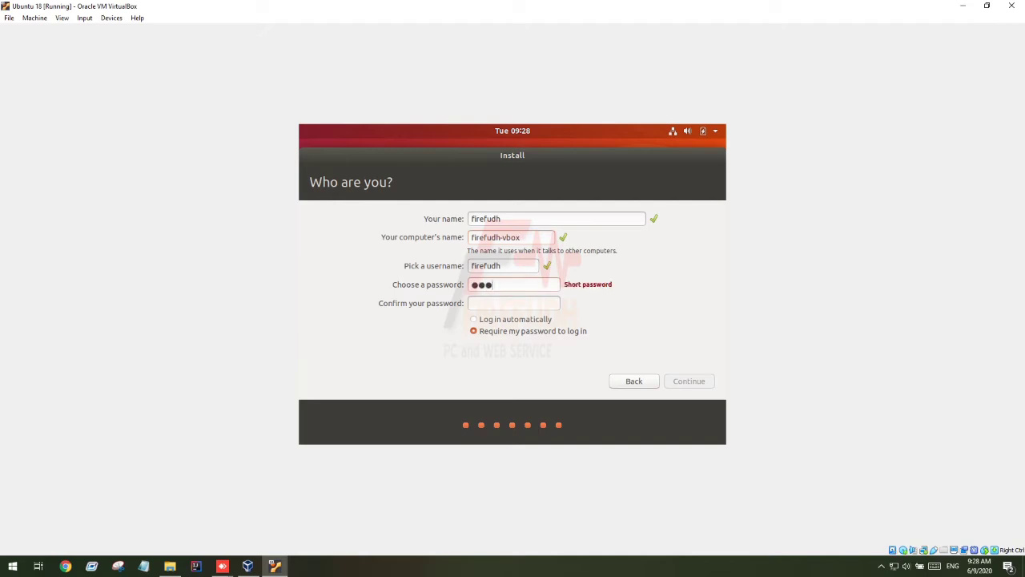
type("***")
key("BackSpace")
key("BackSpace")
key("BackSpace")
key("BackSpace")
key("BackSpace")
key("BackSpace")
key("BackSpace")
key("BackSpace")
key("BackSpace")
type("*********")
left_click(508, 302)
type("*********")
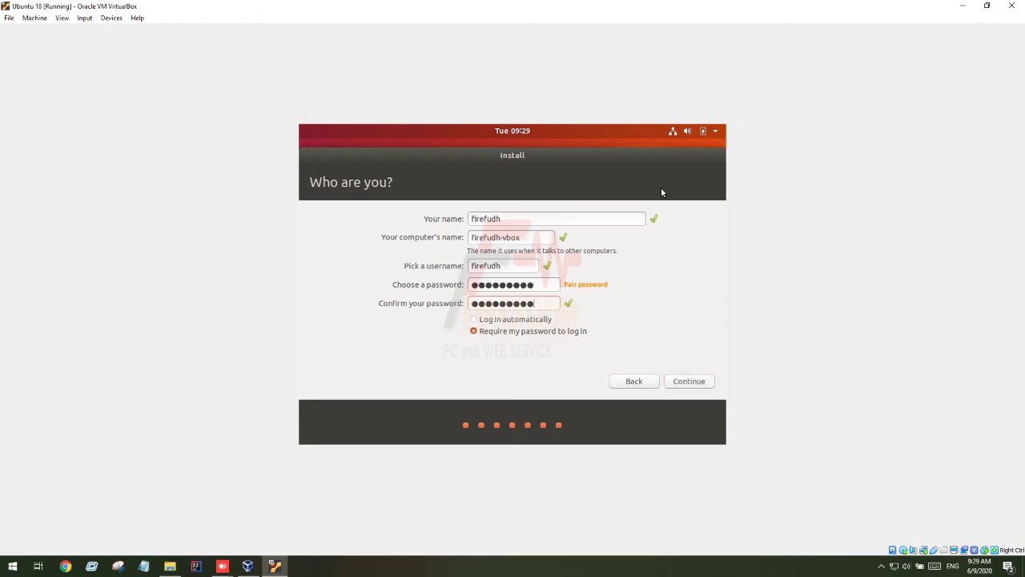
left_click(687, 380)
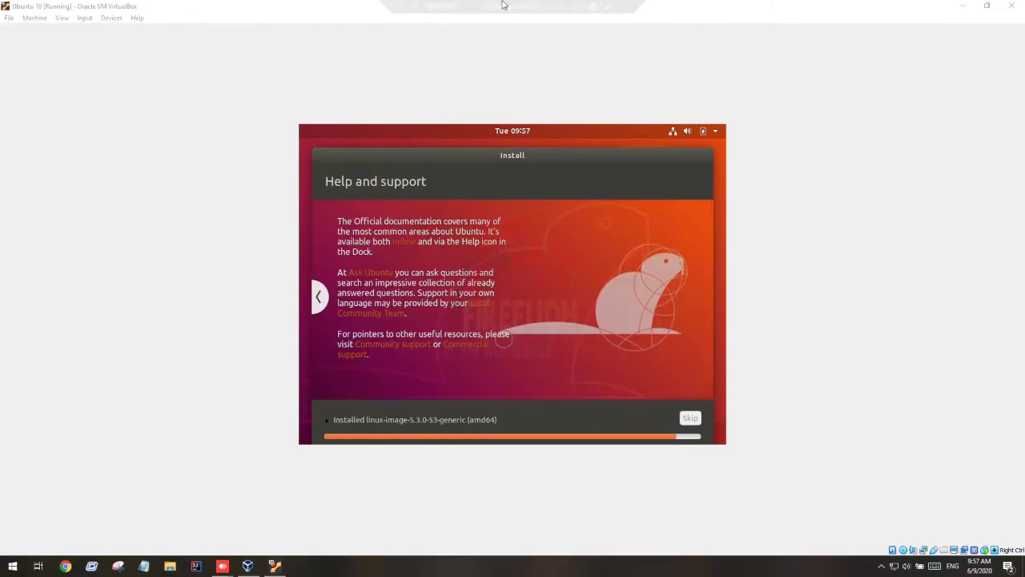
mouse_move(513, 5)
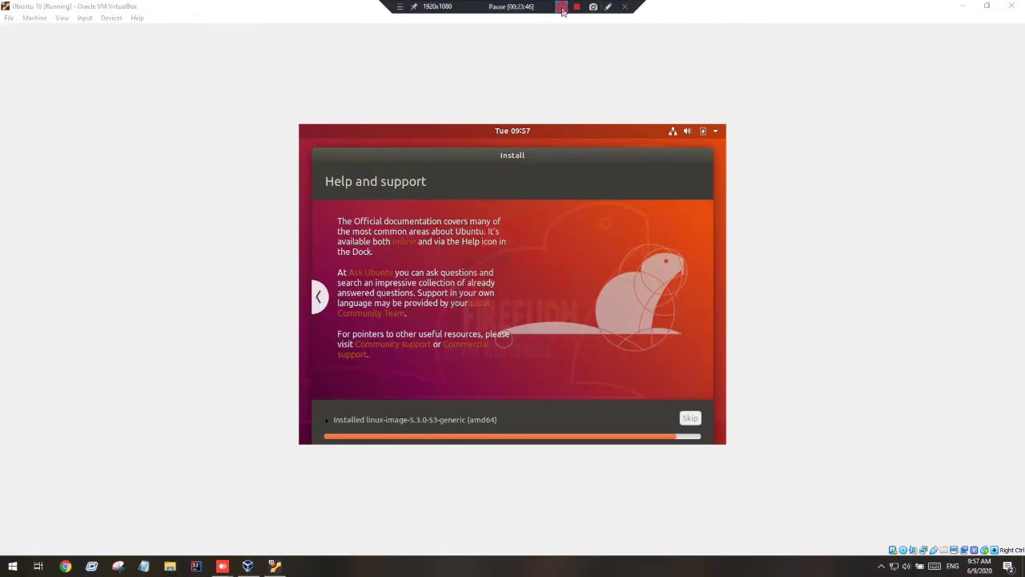
left_click(562, 7)
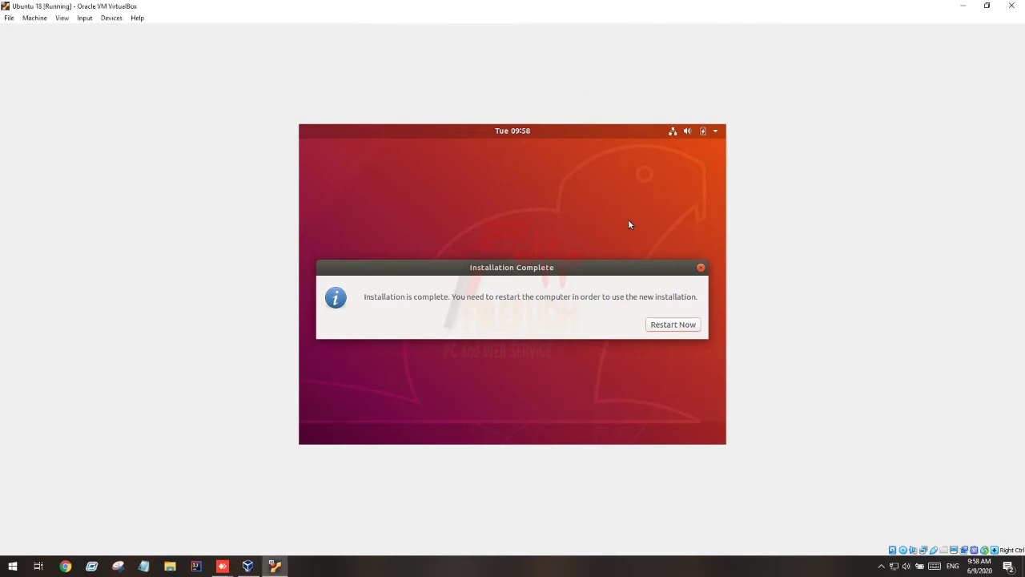
Restart the machine into the new installation, passing the installation medium prompt, and sign in with the account password
left_click(664, 325)
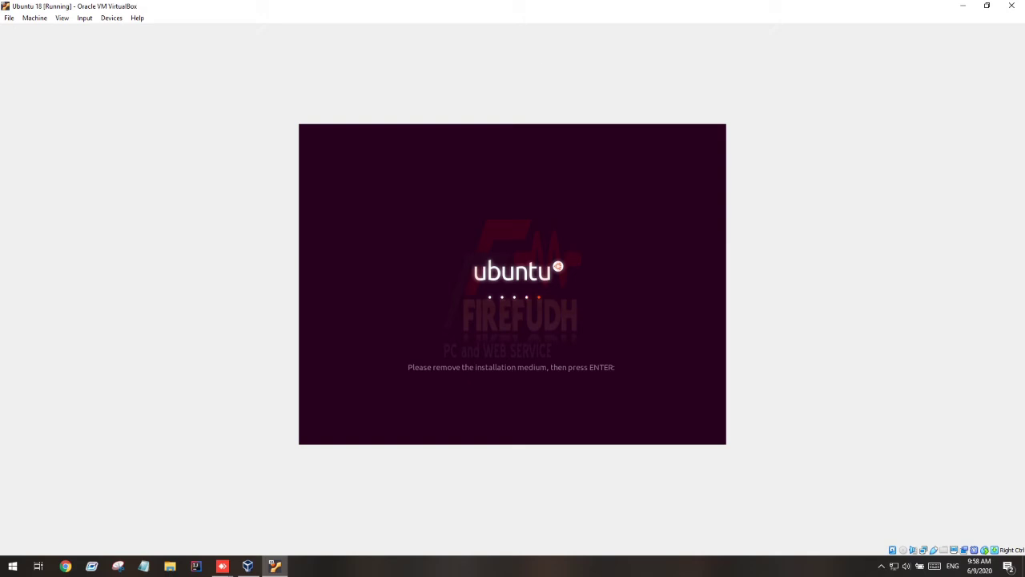
key("Return")
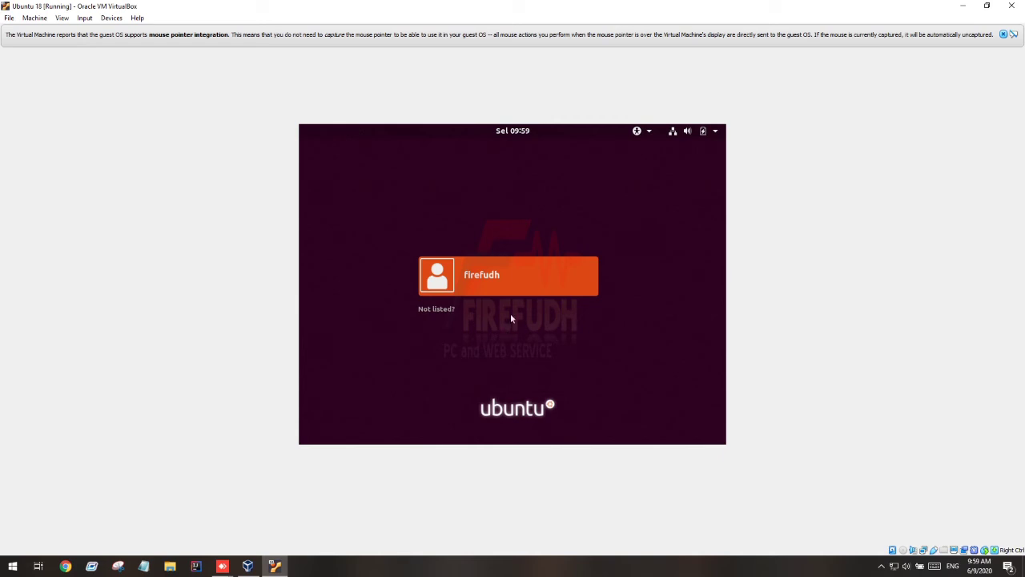
left_click(522, 276)
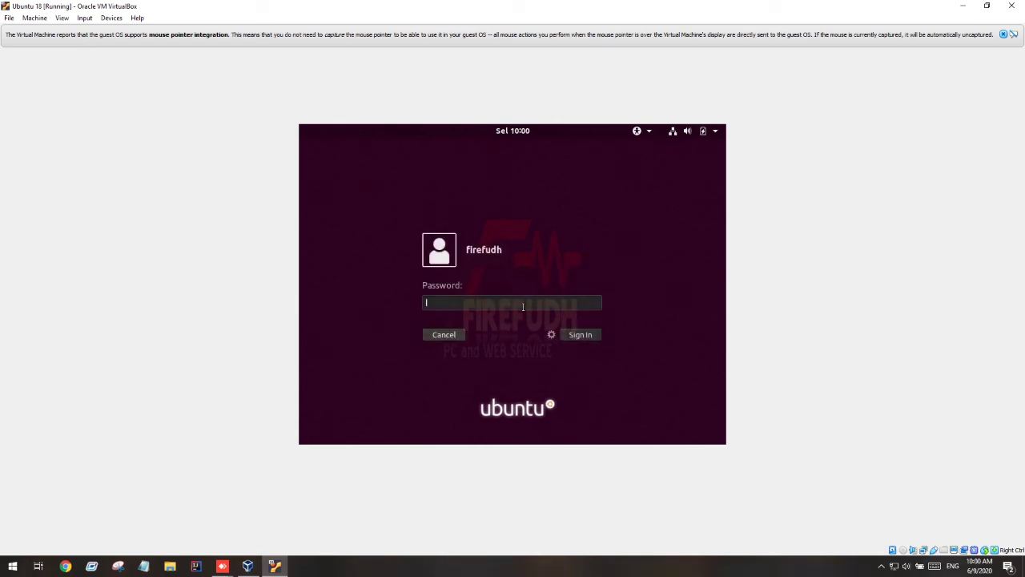
type("•••••••••")
left_click(571, 334)
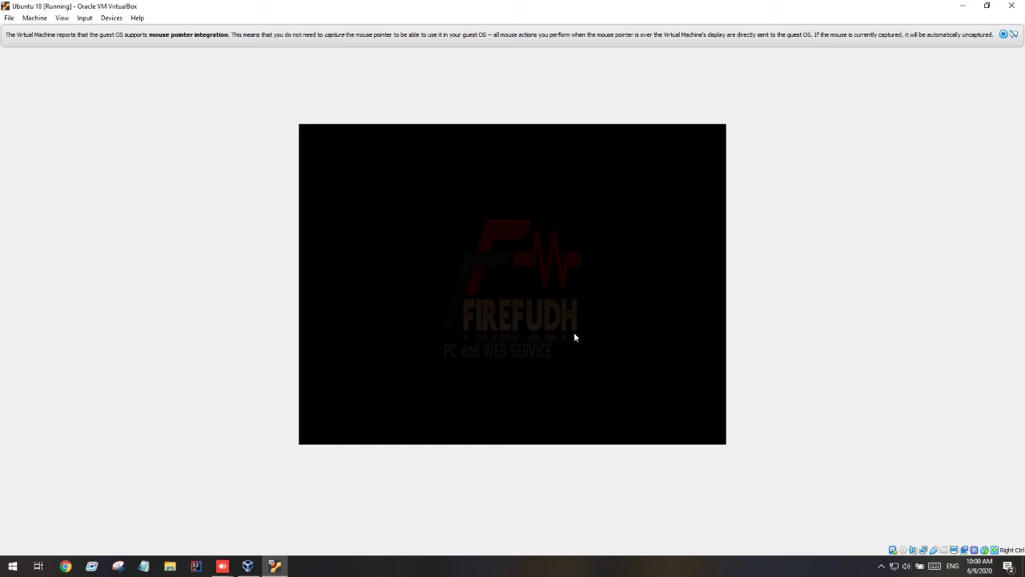
mouse_move(522, 3)
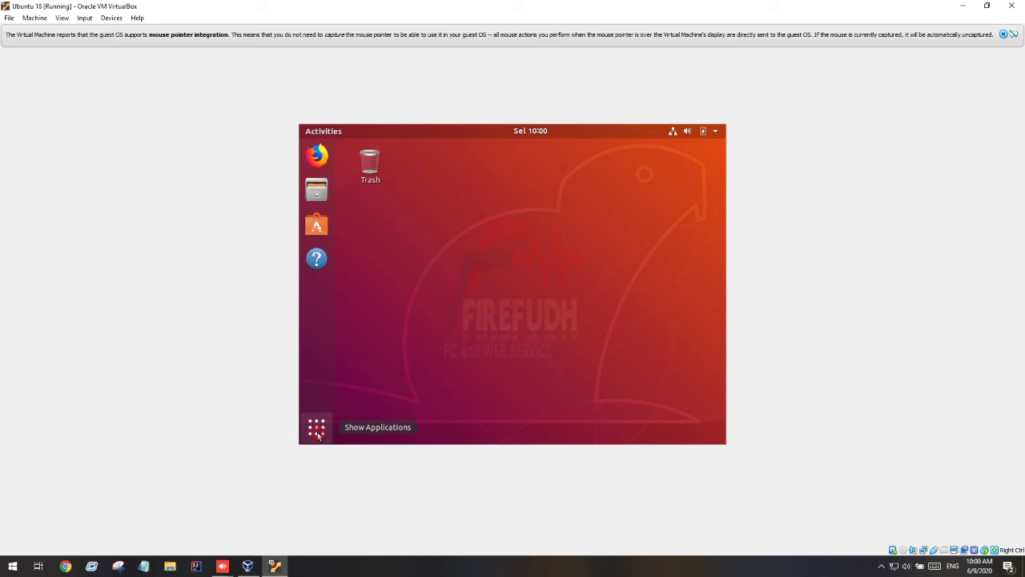
Open the Terminal from the application overview and begin a sudo command
key("super+a")
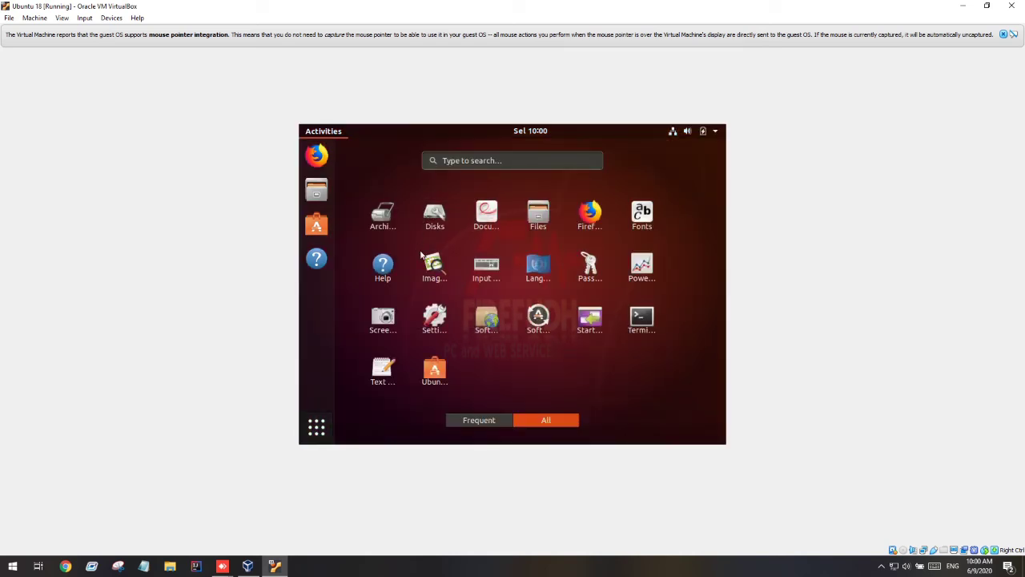
left_click(643, 318)
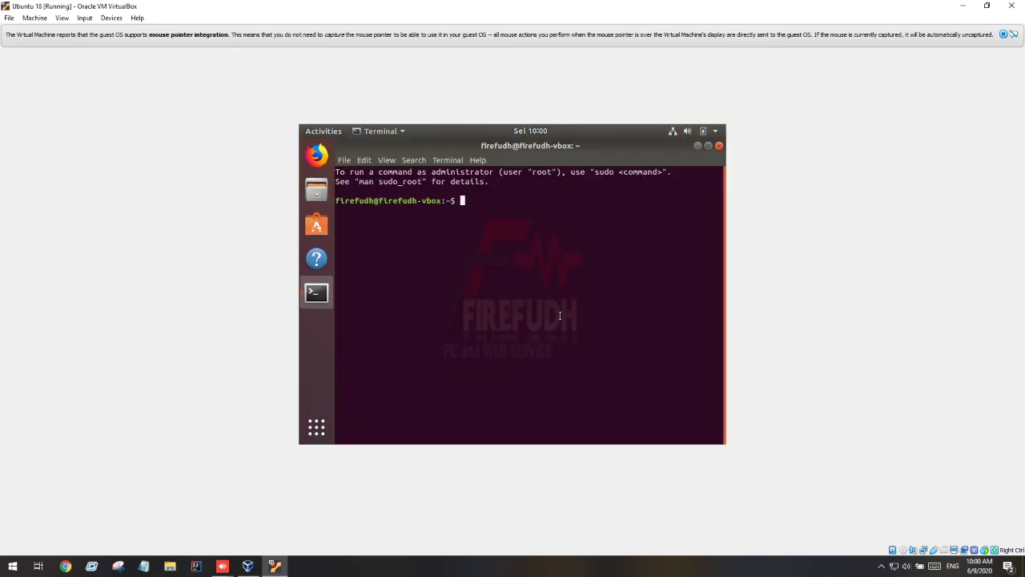
type("sudo")
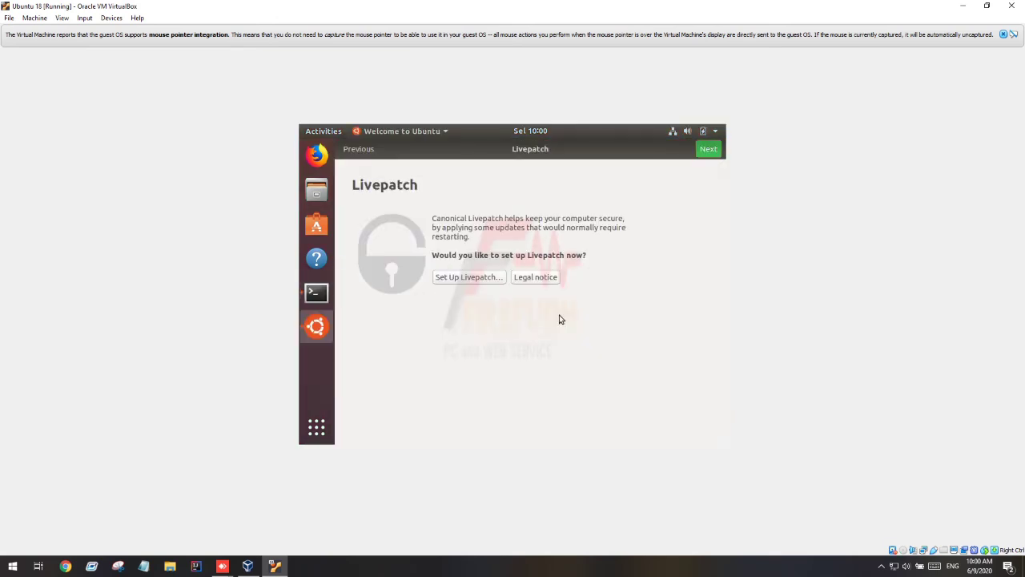
Finish the Ubuntu welcome wizard, skipping Livepatch setup and keeping the choice to send system info to Canonical
left_click(707, 149)
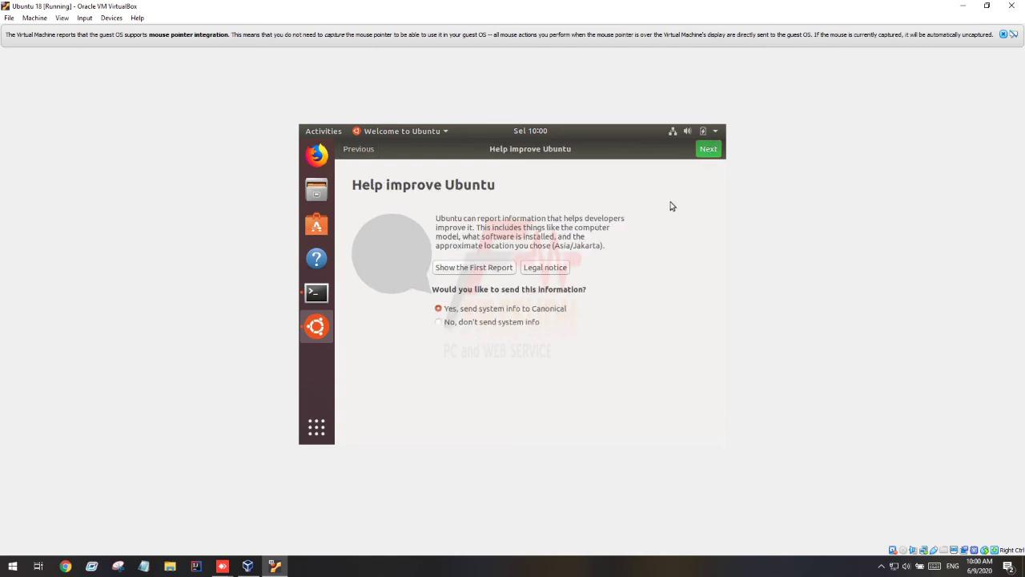
left_click(708, 157)
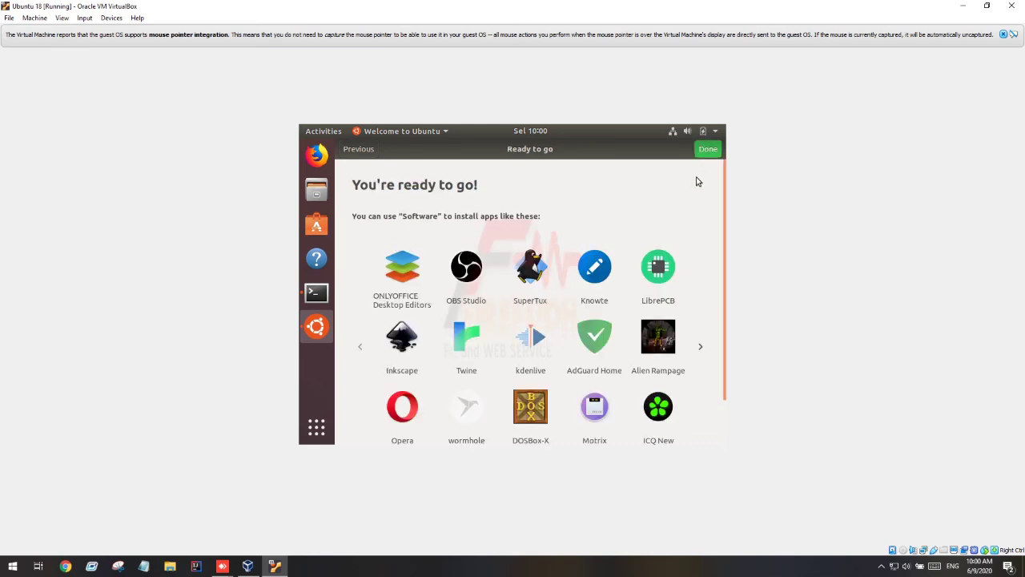
left_click(706, 152)
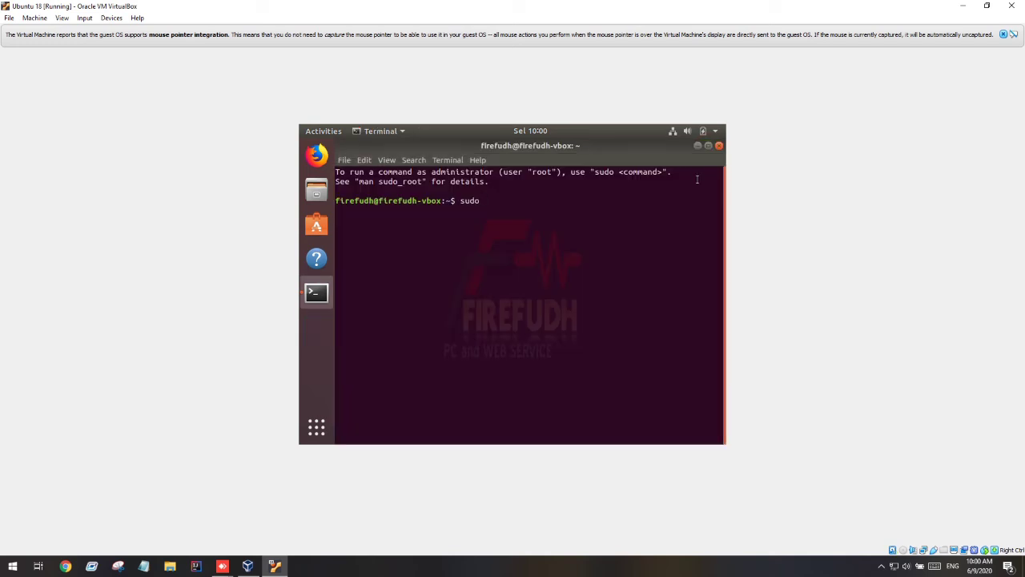
Complete the terminal command as sudo su and authenticate with the account password to open a root shell
type("su")
key("Return")
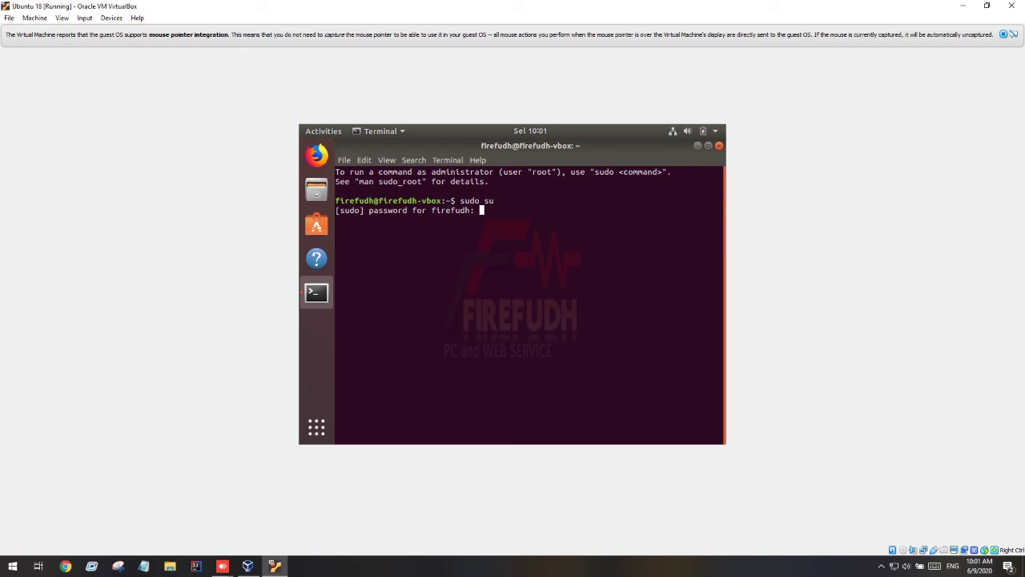
key("Return")
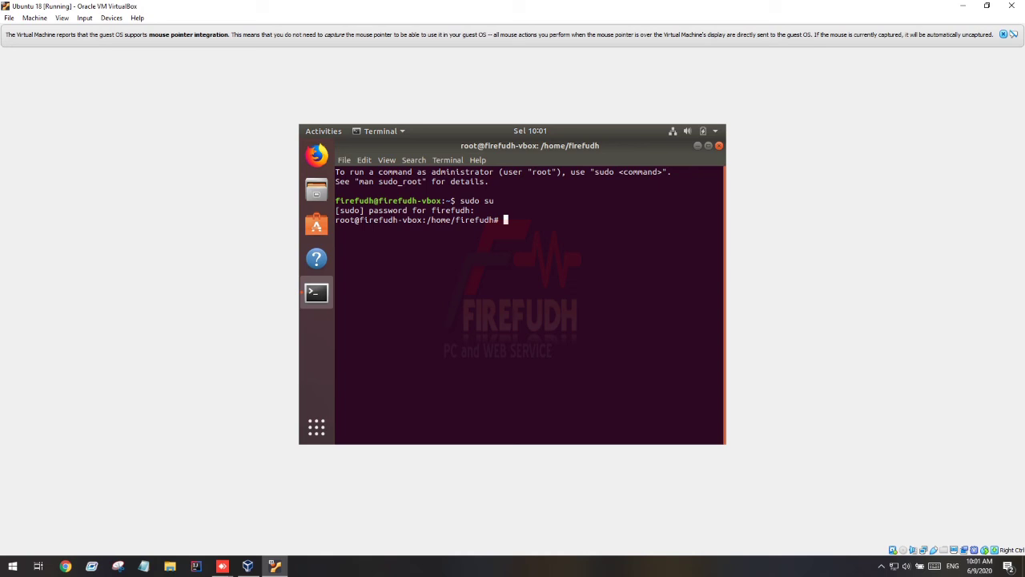
Refresh the package lists in the root shell with apt-get update
type("apt-get update")
key("Return")
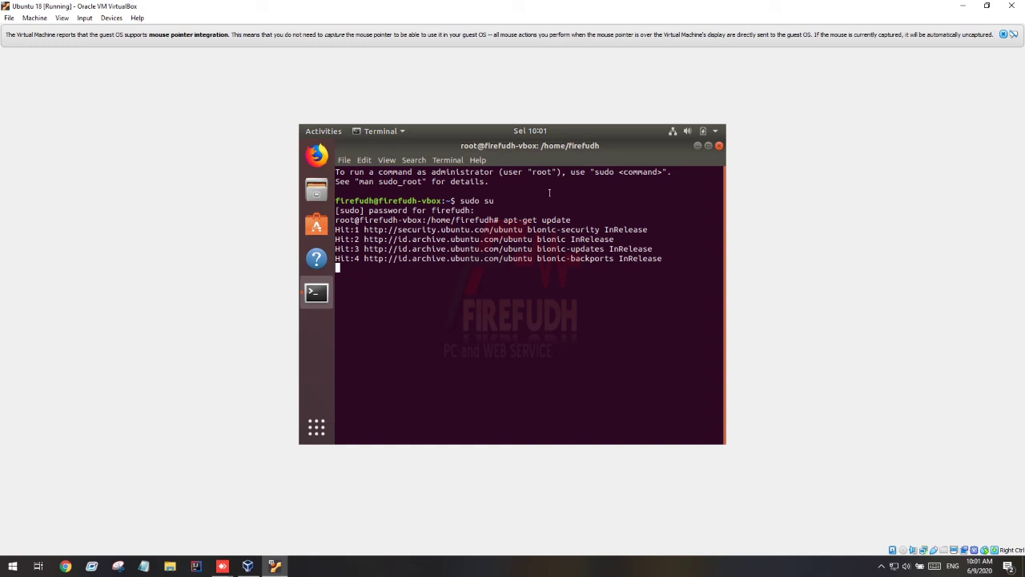
mouse_move(502, 7)
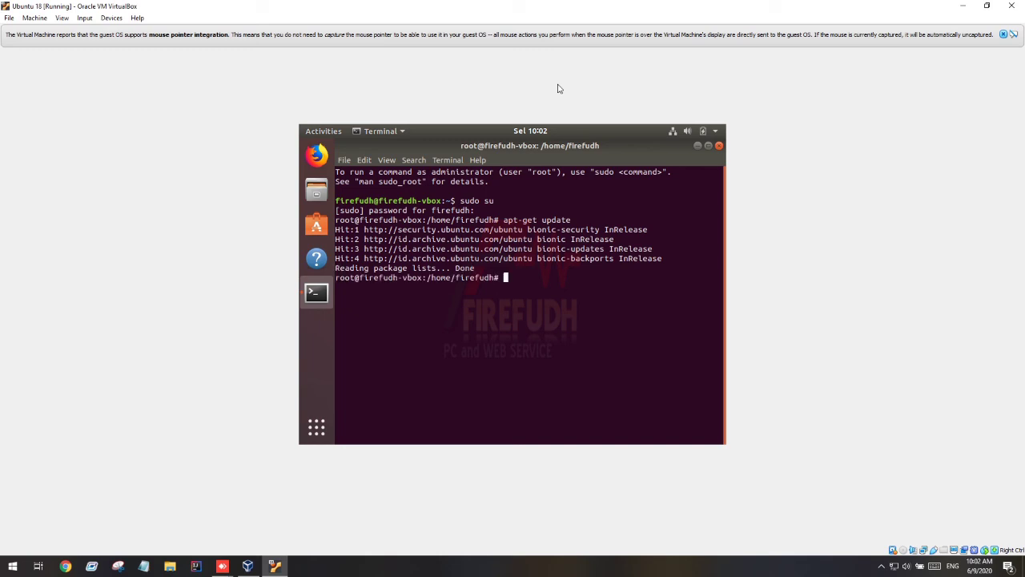
Exit the root shell and close the terminal session with exit commands
type("exit")
key("Return")
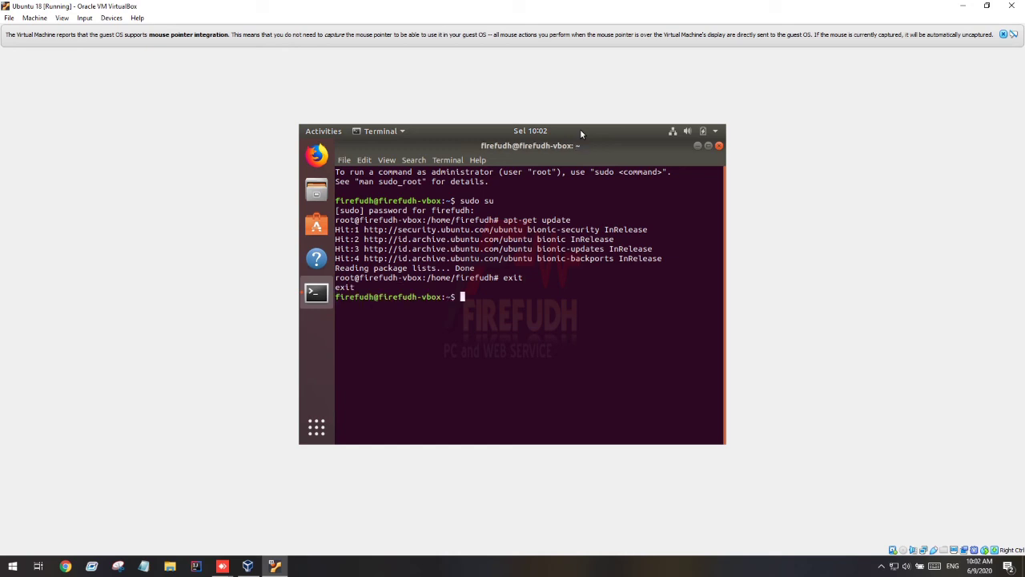
type("exit")
key("Return")
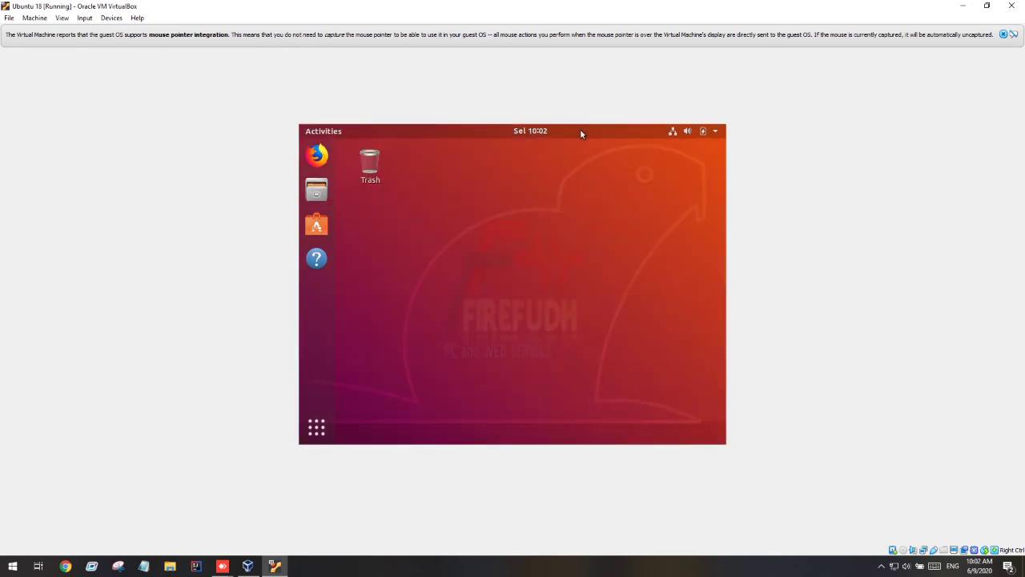
Power off the Ubuntu system from within the guest desktop and confirm the shutdown
left_click(716, 131)
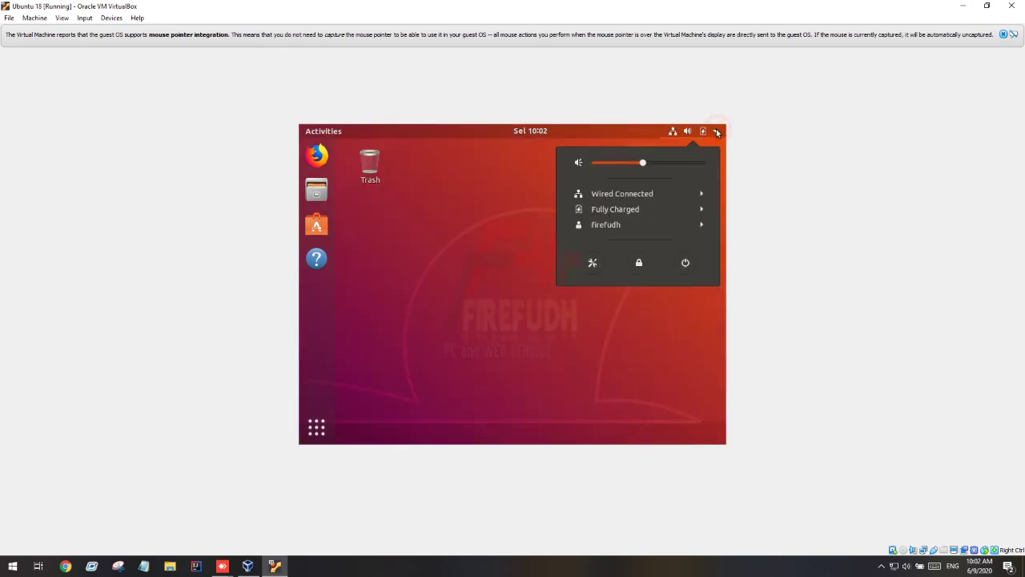
left_click(685, 258)
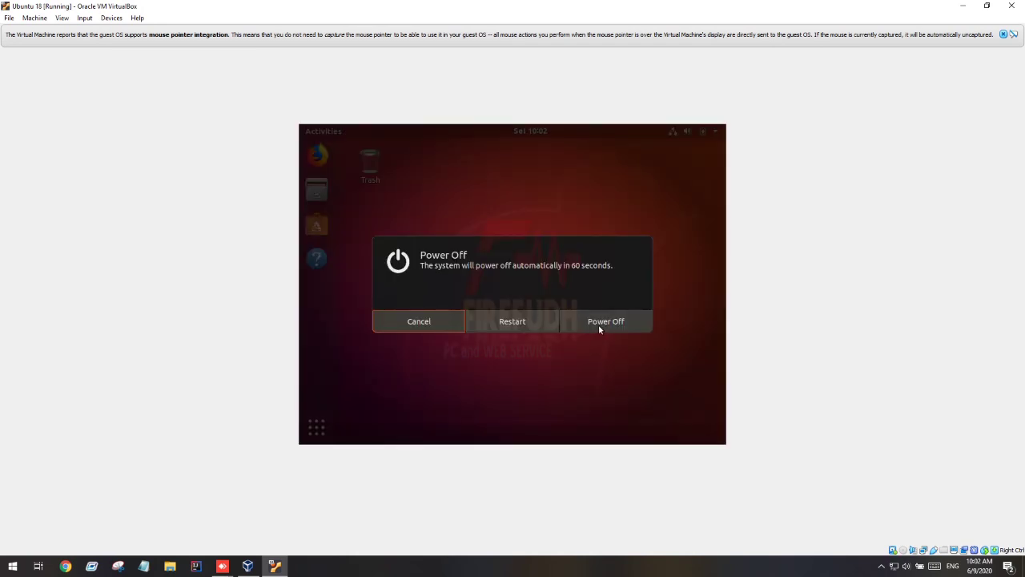
left_click(602, 323)
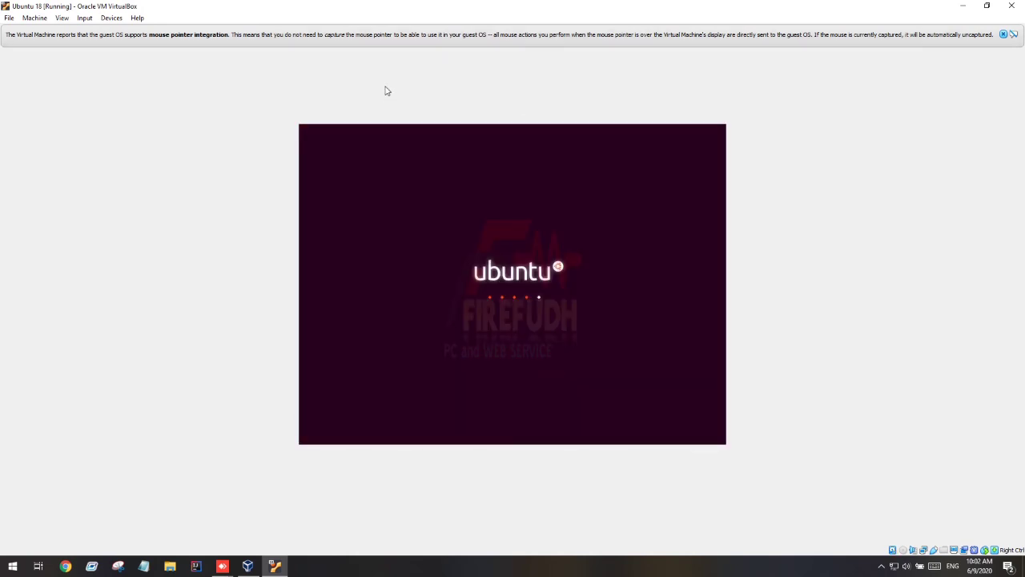